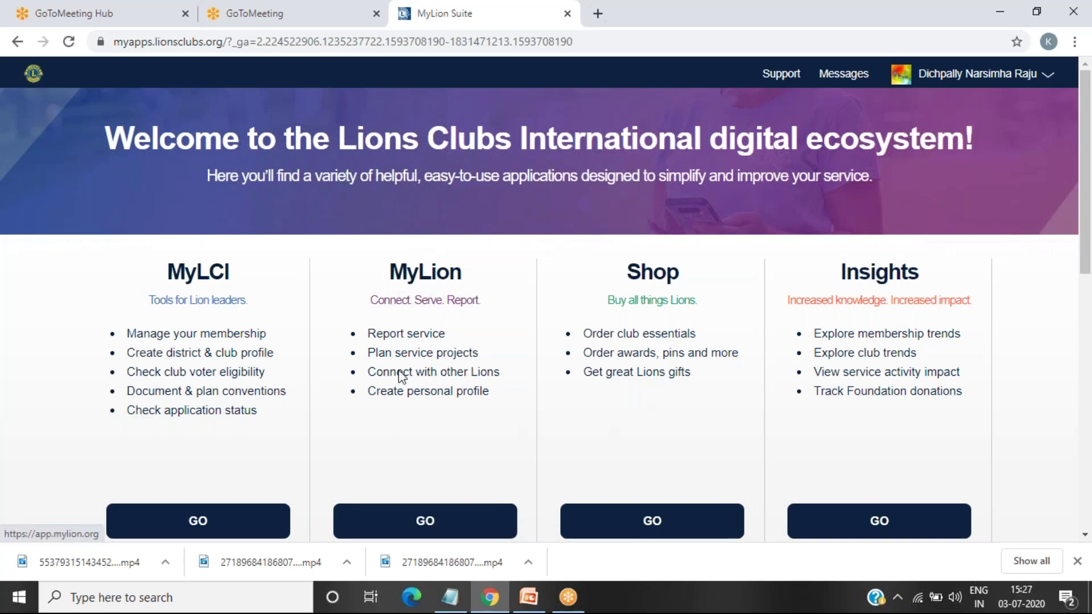
Step: Open MyLion and start a new report for a past activity, continuing to the simplified reporting form
left_click(455, 523)
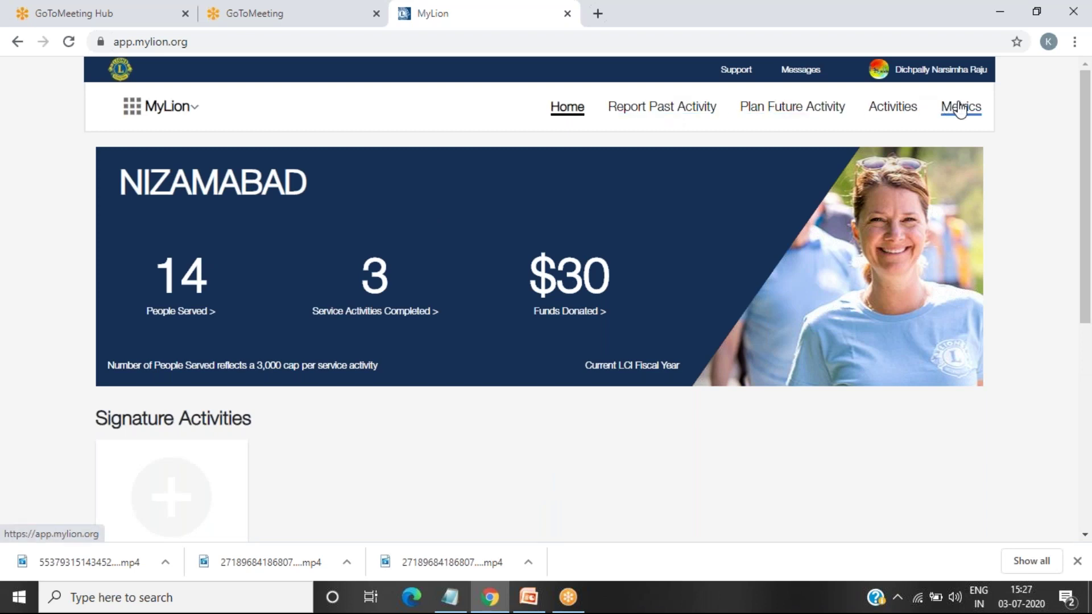
left_click(670, 118)
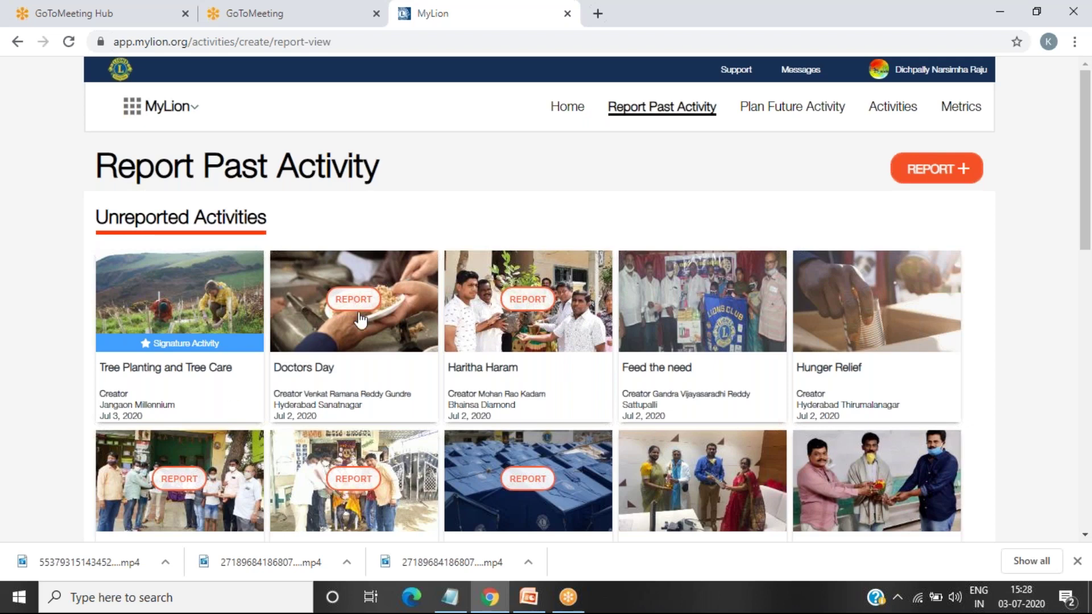
left_click(940, 173)
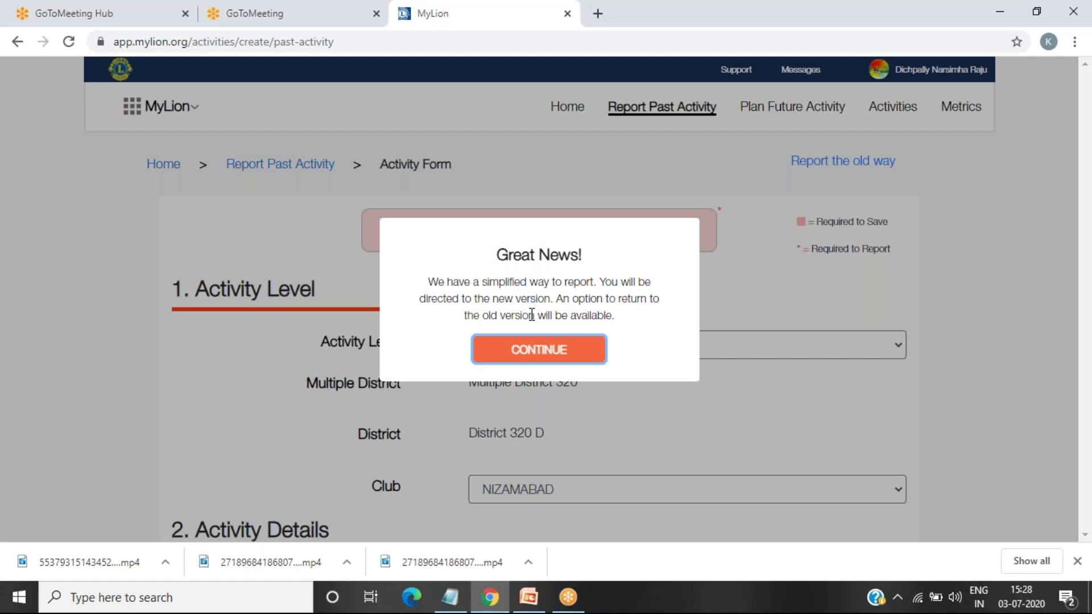
left_click(563, 353)
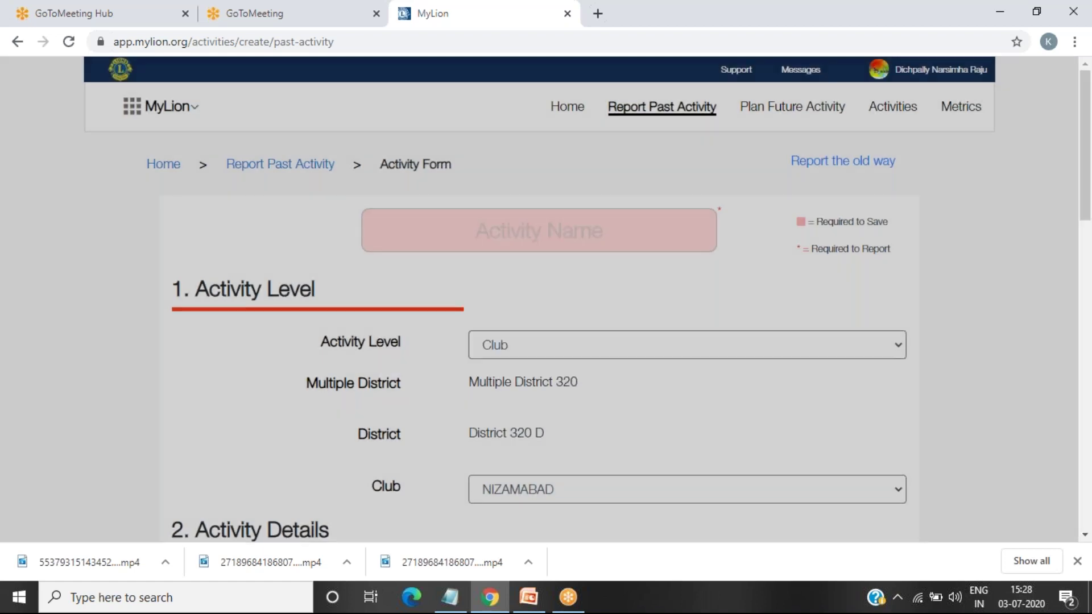
Step: Name the activity "Tree Plantation"
left_click(525, 231)
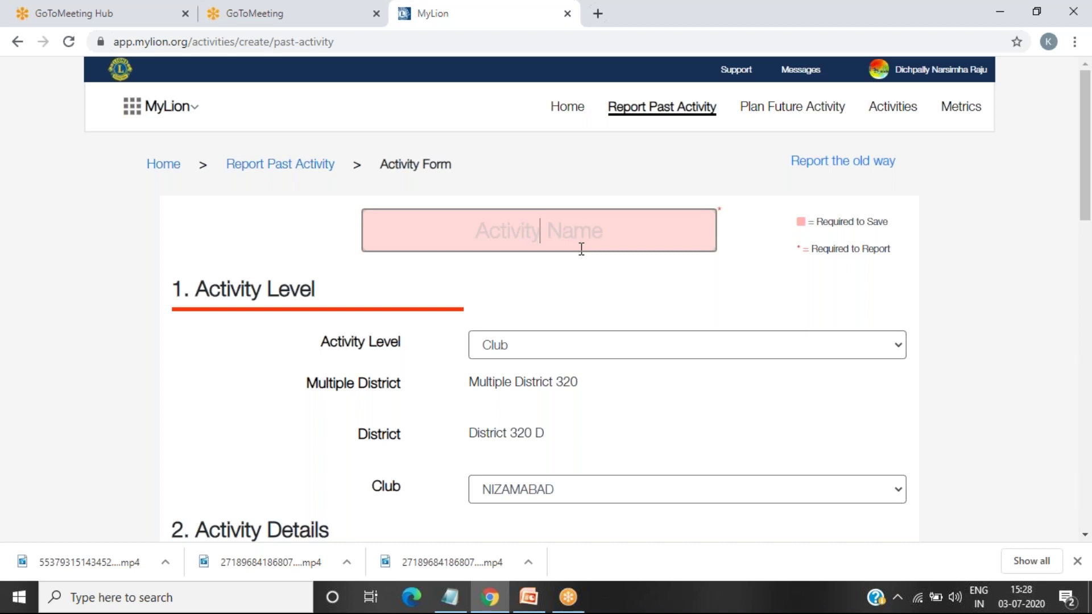
type("Tre")
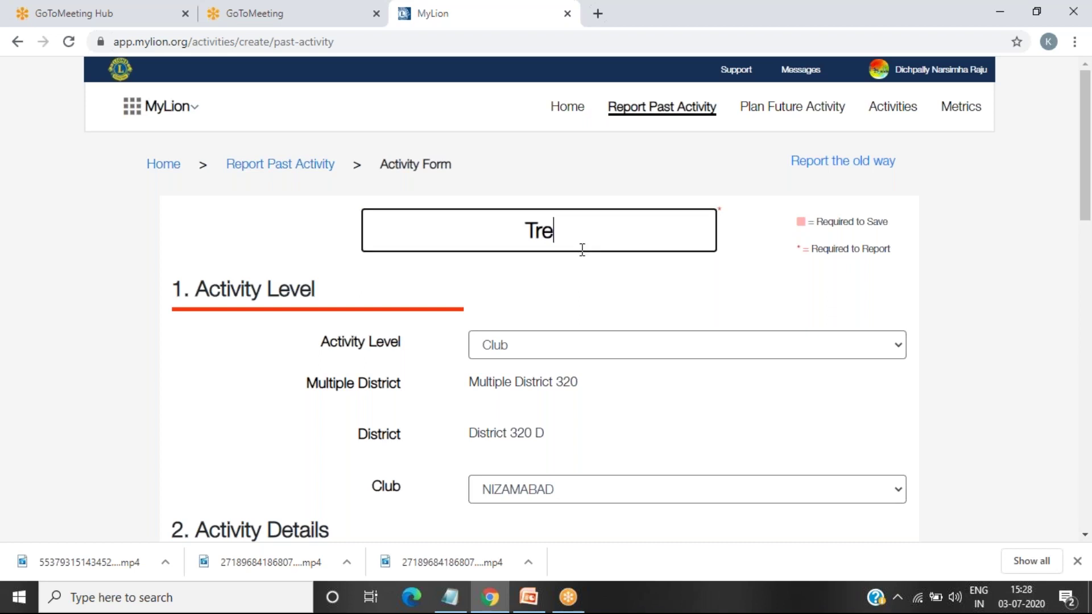
type("e Plant")
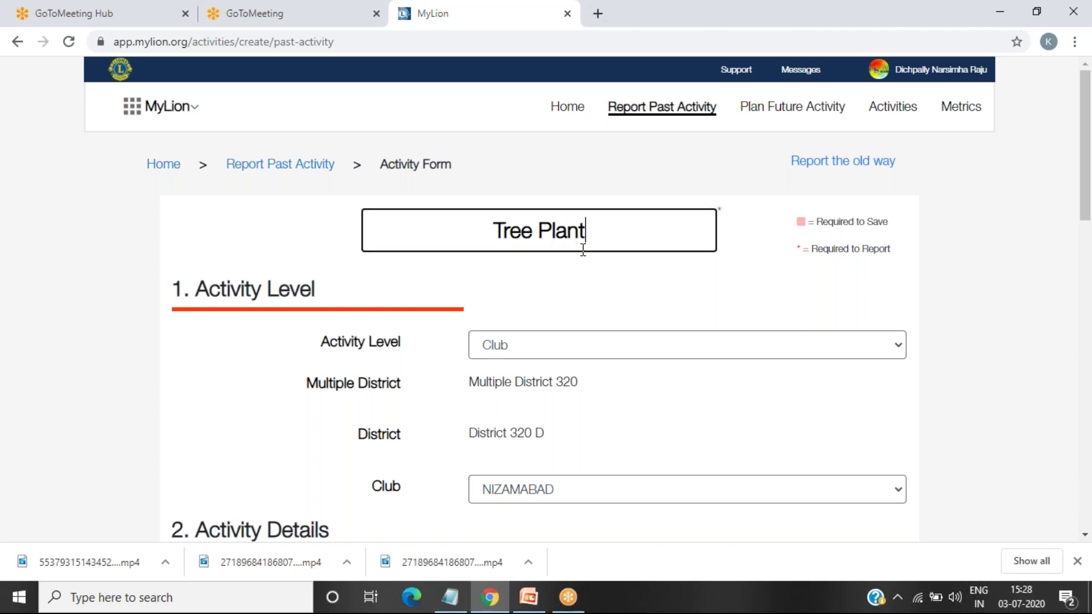
type("ation")
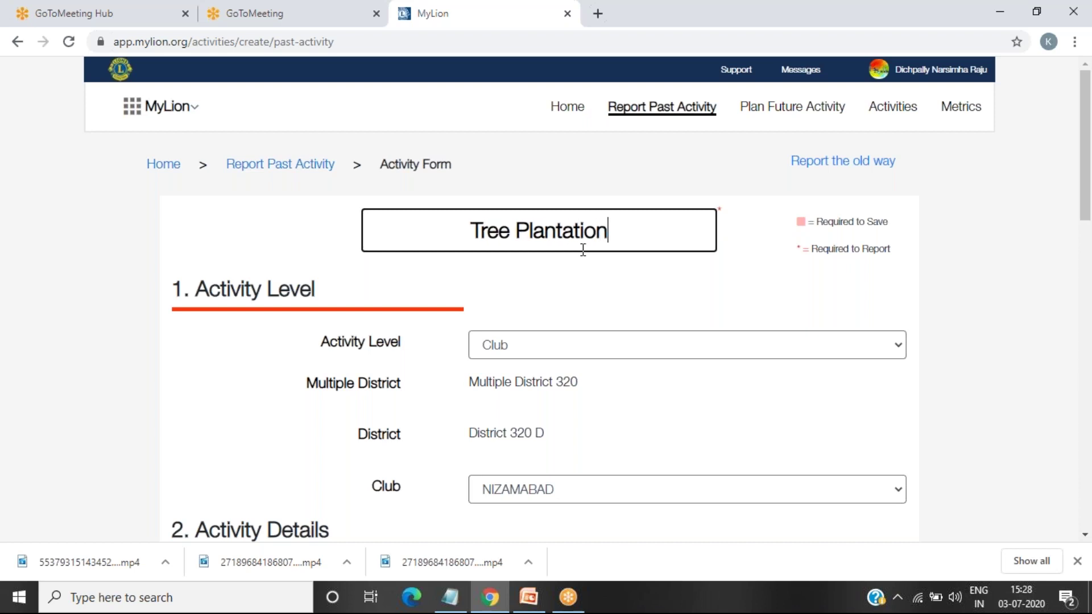
left_click(570, 260)
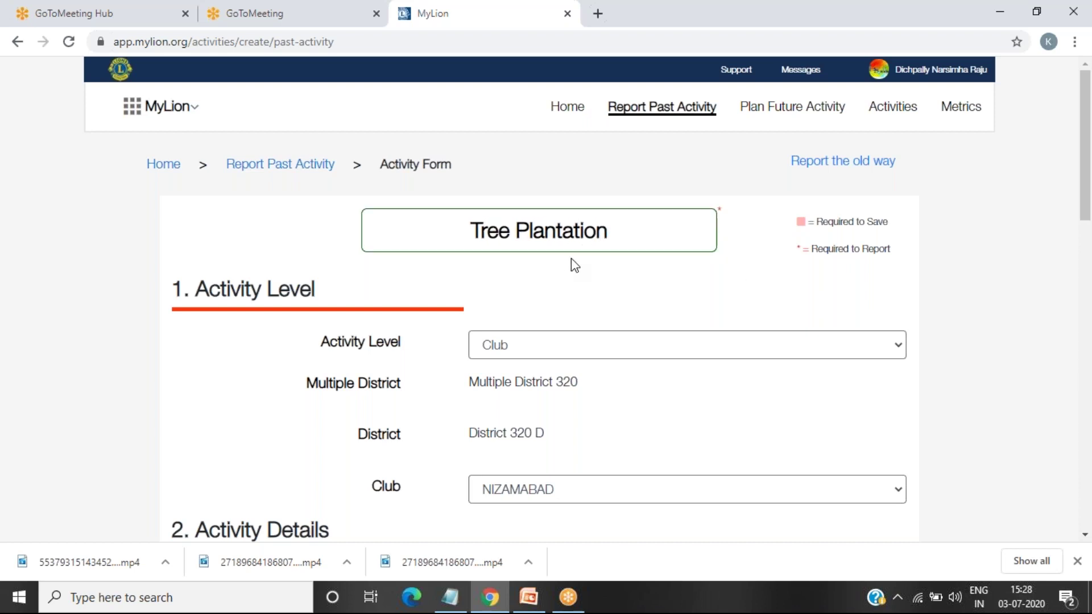
Step: Set the activity's start date to 7/3/2020 in the Activity Details section
scroll(563, 281, "down", 2)
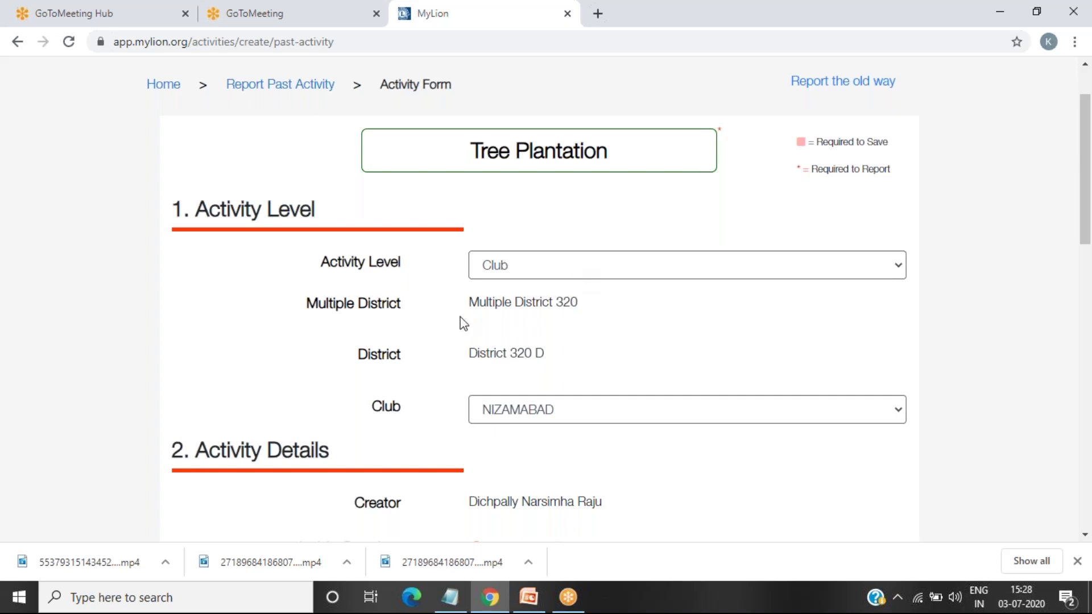
scroll(464, 323, "down", 2)
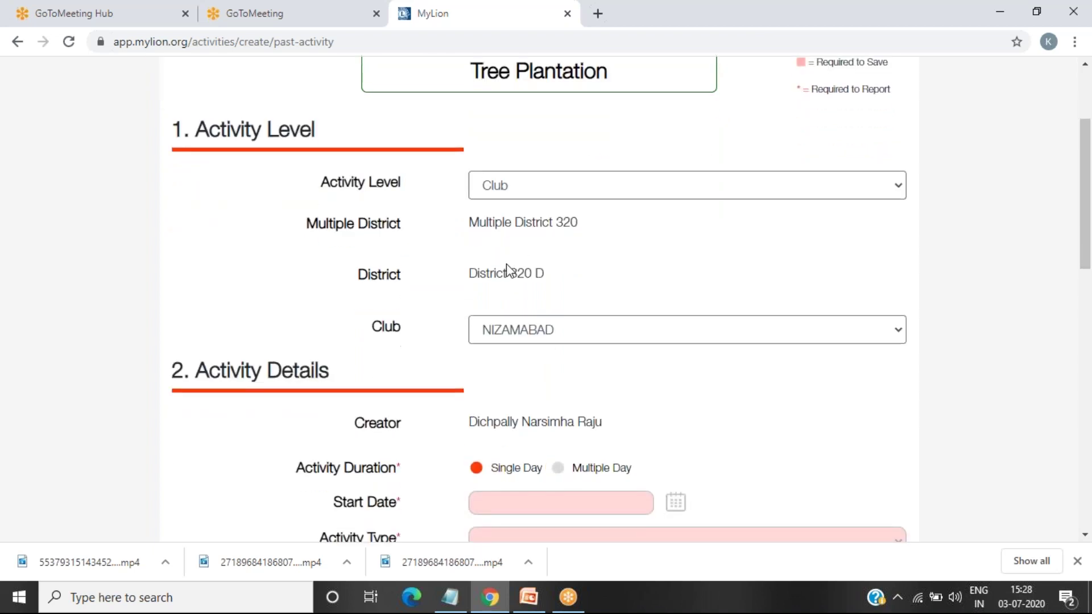
scroll(552, 239, "down", 2)
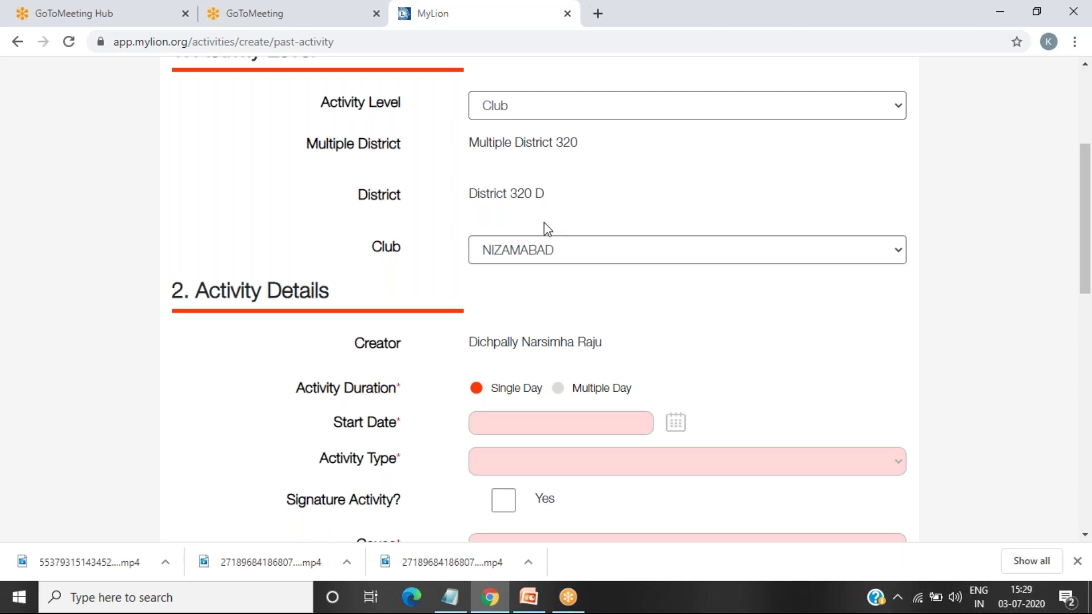
scroll(548, 245, "down", 1)
scroll(549, 260, "down", 1)
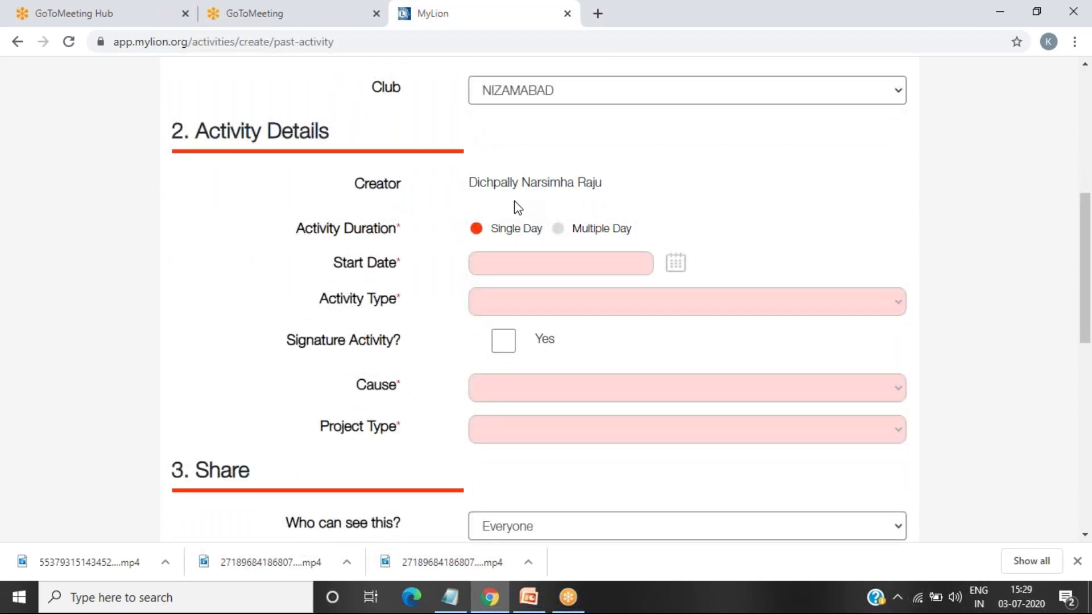
scroll(621, 193, "up", 2)
scroll(642, 242, "down", 2)
left_click(555, 263)
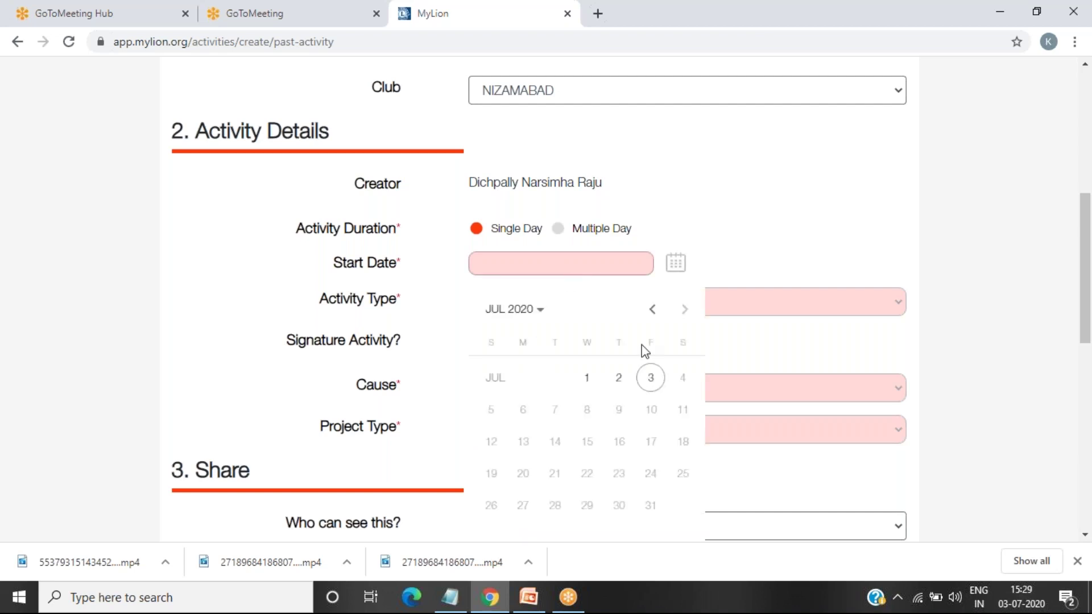
left_click(652, 378)
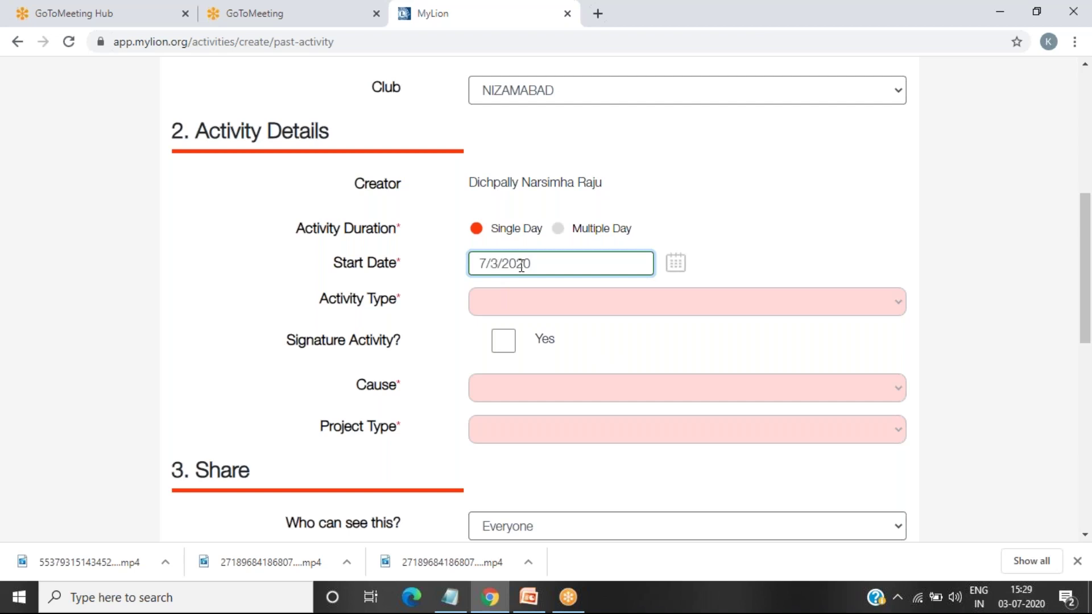
Step: Set the activity type to Service Activity
left_click(529, 307)
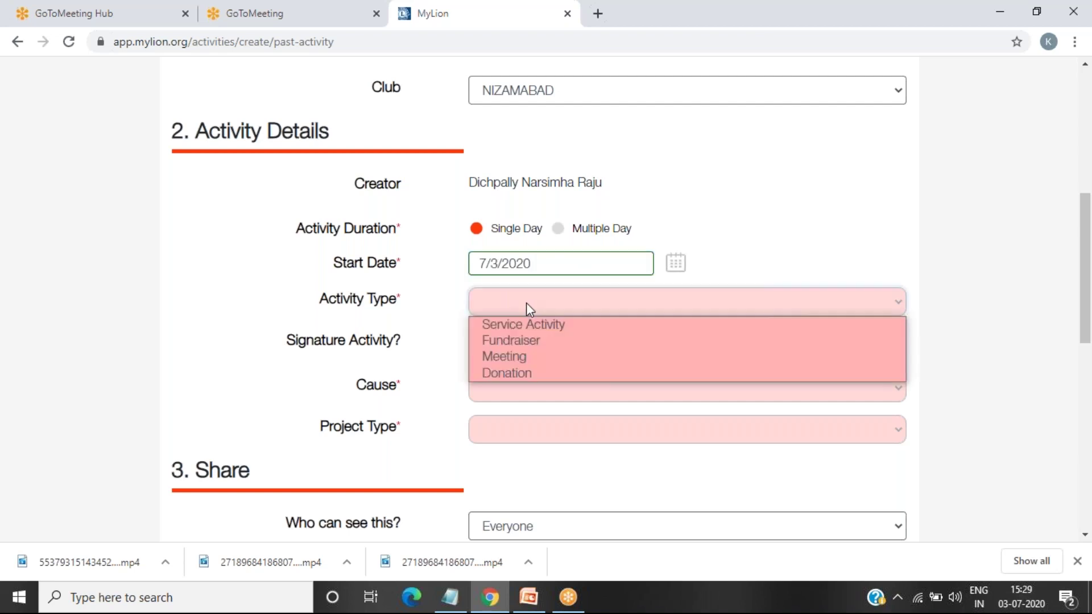
left_click(526, 323)
left_click(549, 303)
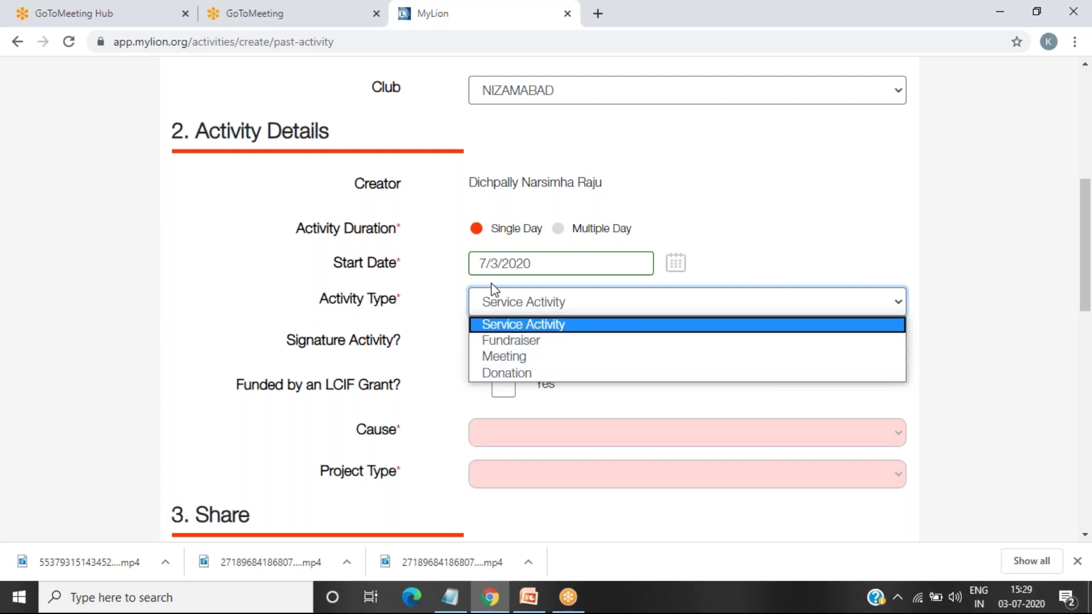
left_click(522, 325)
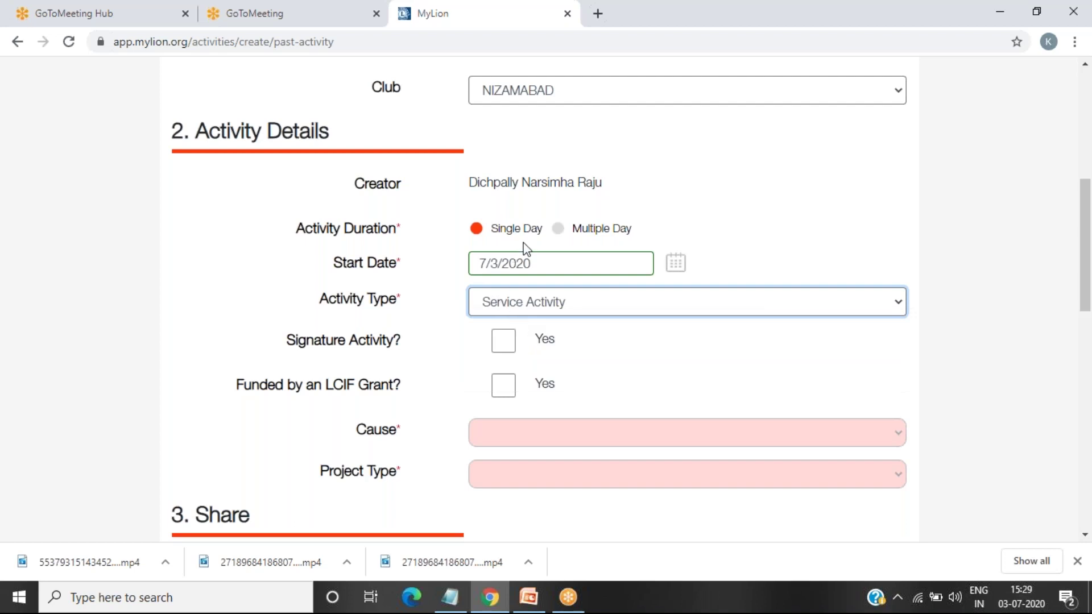
Step: Set the activity's cause to Environment and its project type to Tree Planting and Tree Care
scroll(527, 165, "up", 4)
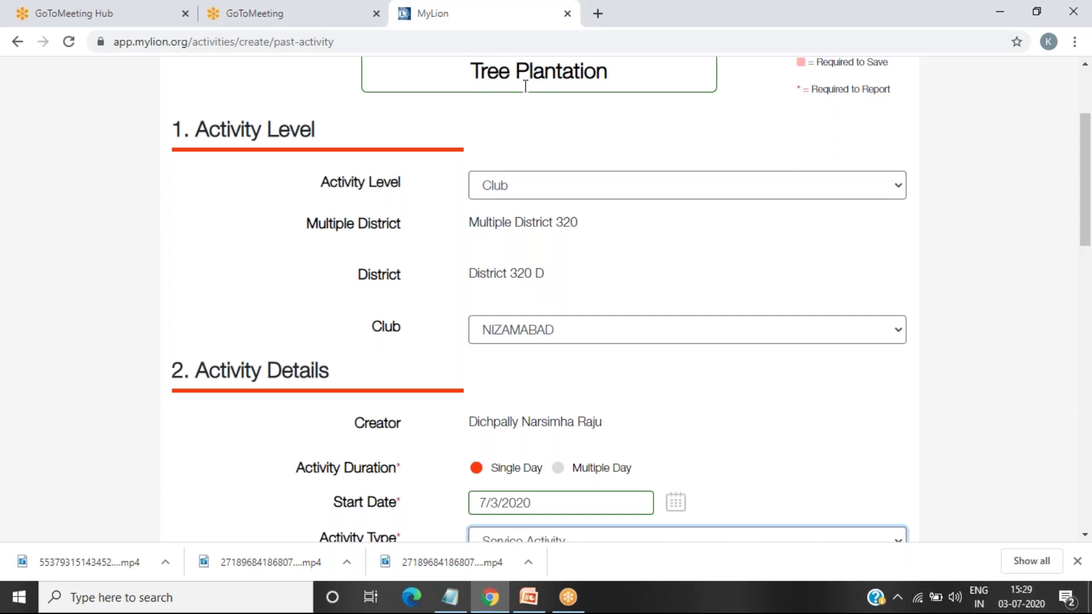
scroll(537, 210, "down", 3)
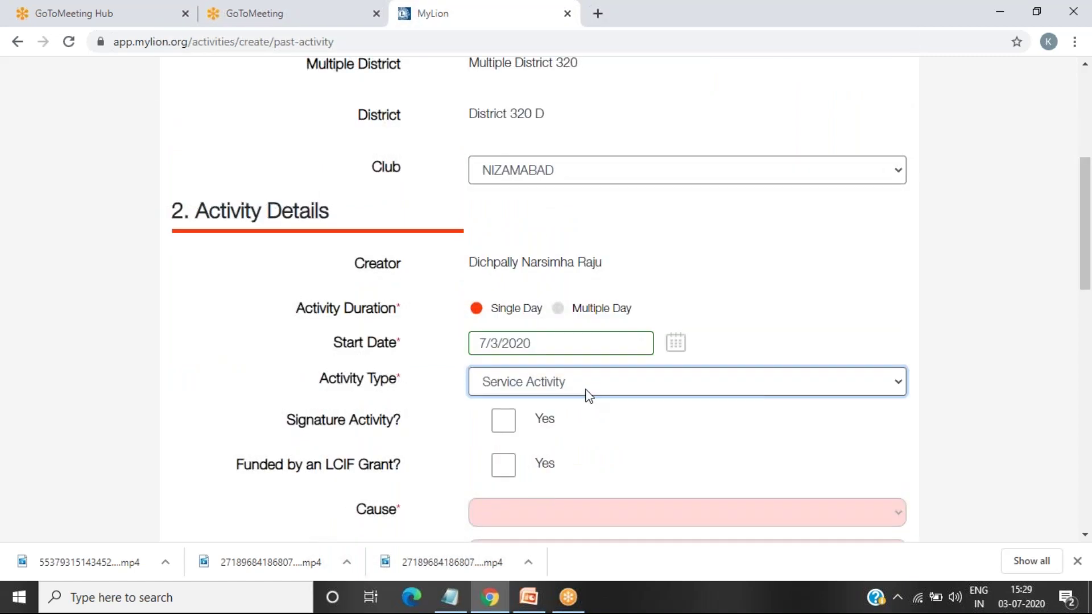
scroll(589, 382, "down", 3)
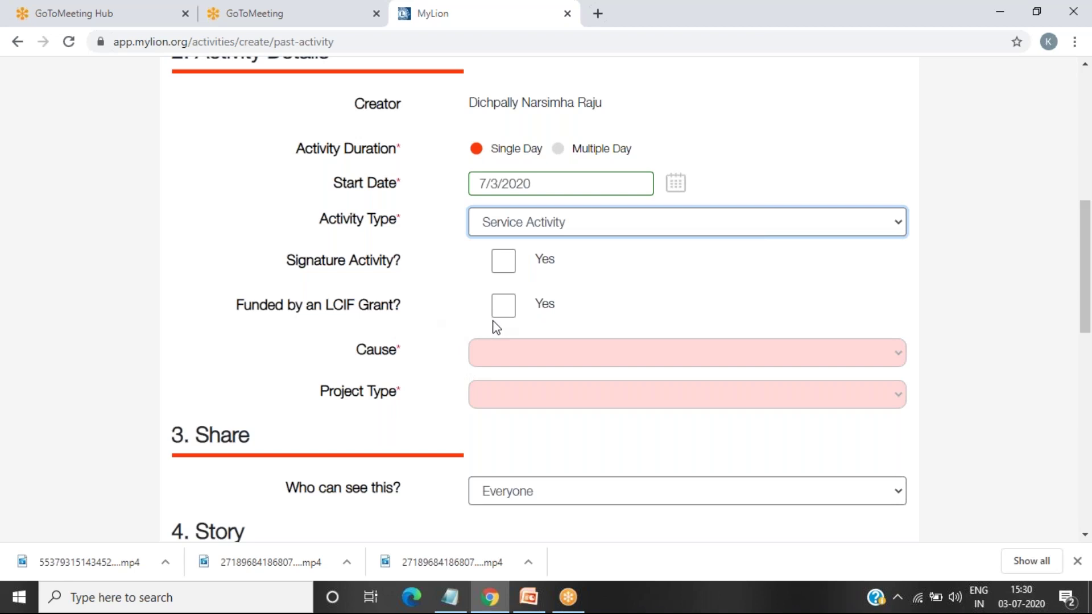
scroll(555, 323, "down", 2)
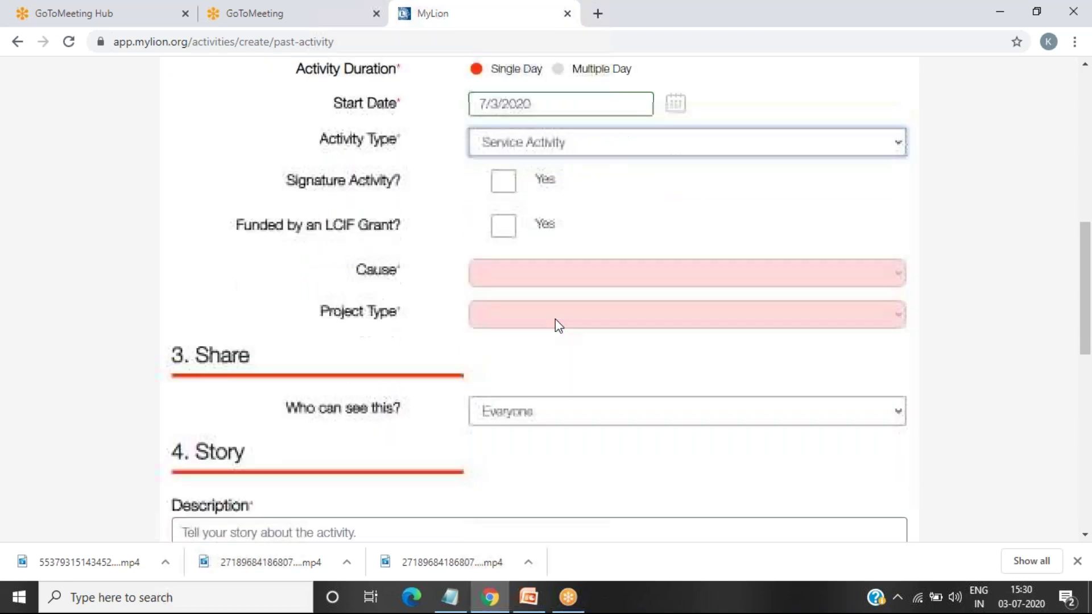
left_click(547, 278)
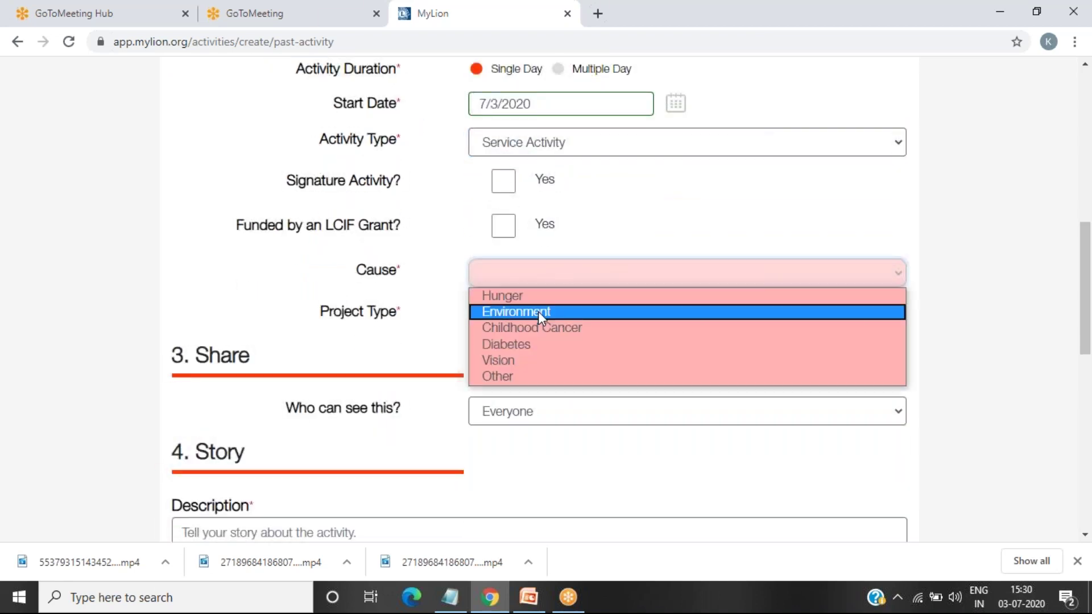
left_click(499, 322)
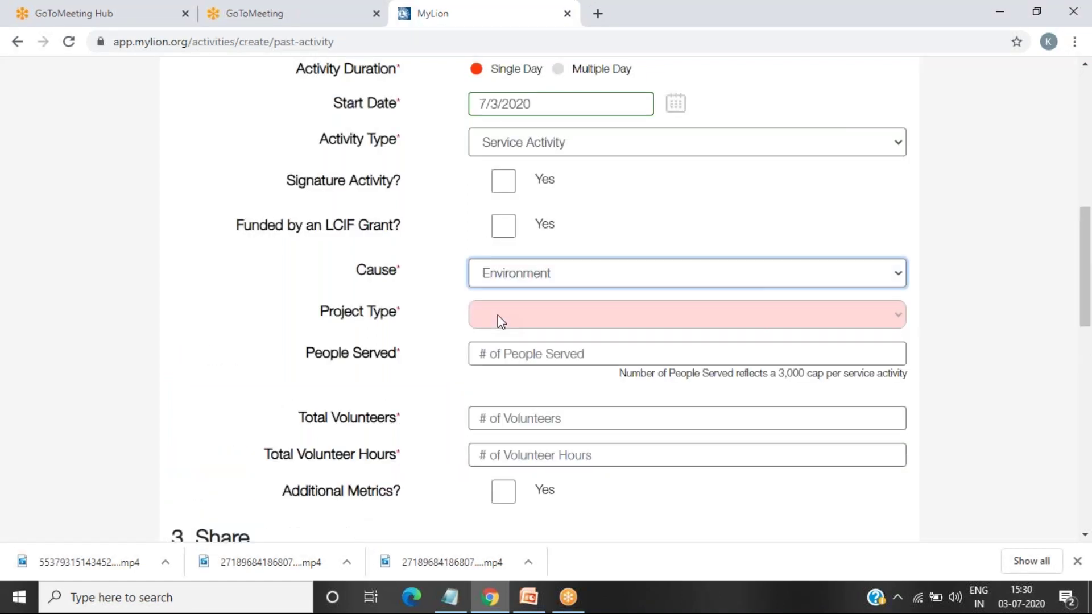
left_click(498, 318)
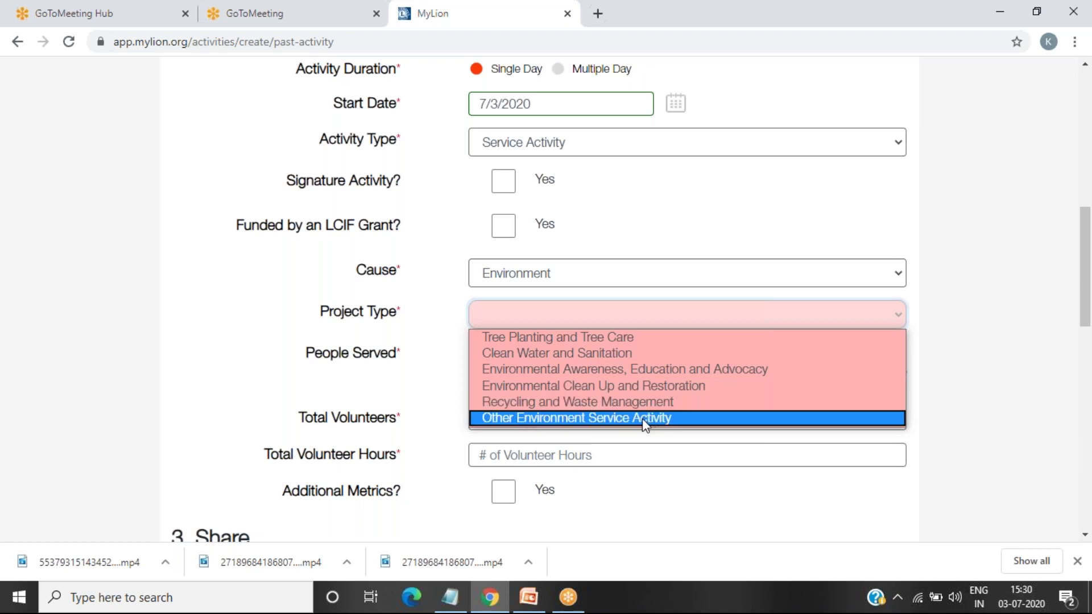
left_click(593, 338)
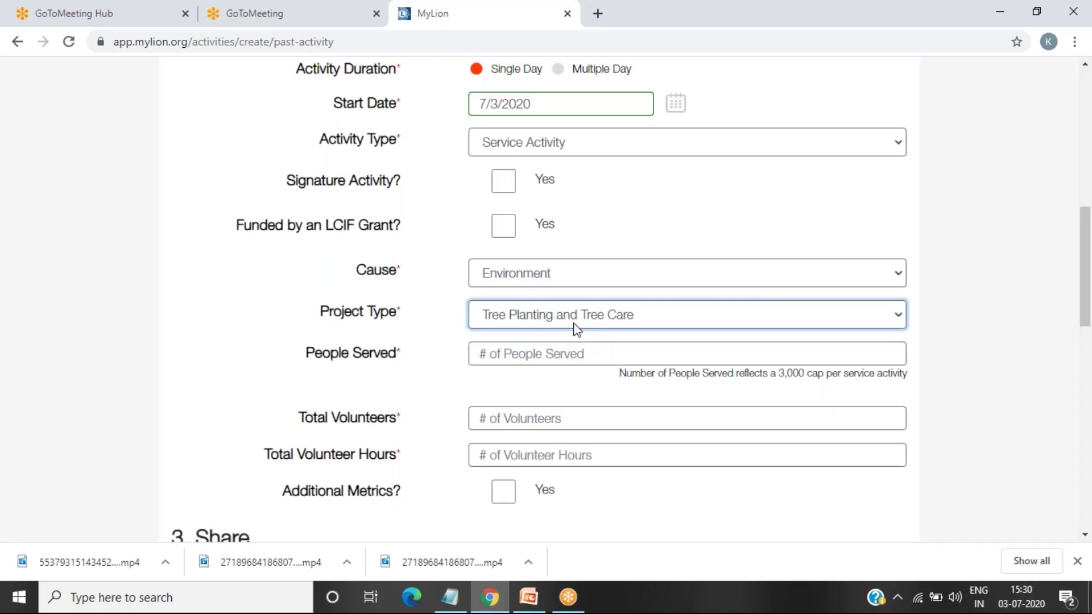
Step: Fill in the service figures: 10 people served, 3 total volunteers and 6 total volunteer hours
left_click(538, 354)
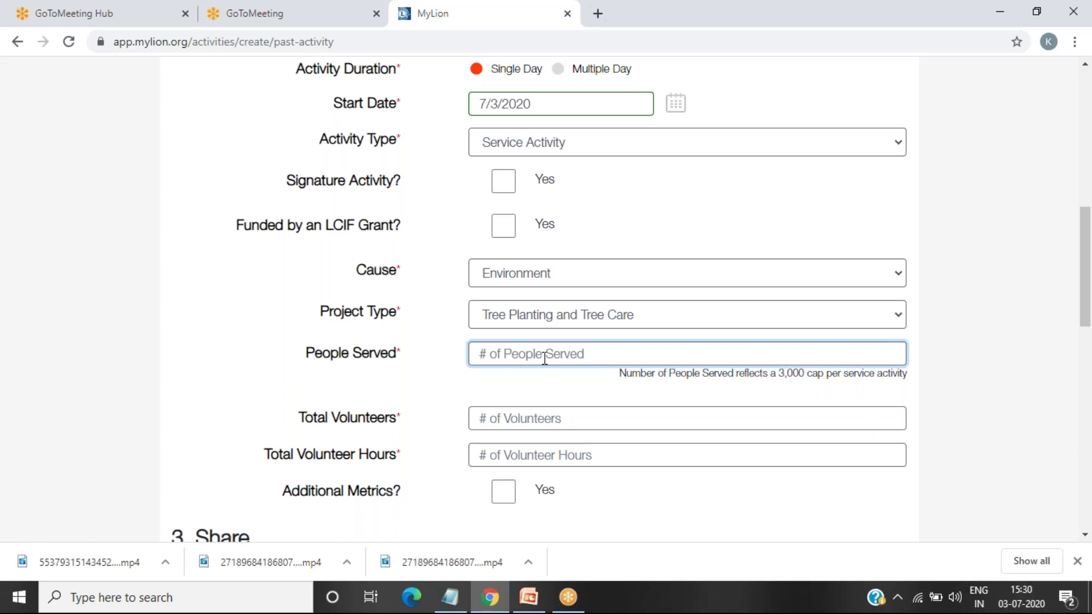
type("10")
scroll(551, 354, "down", 1)
left_click(520, 336)
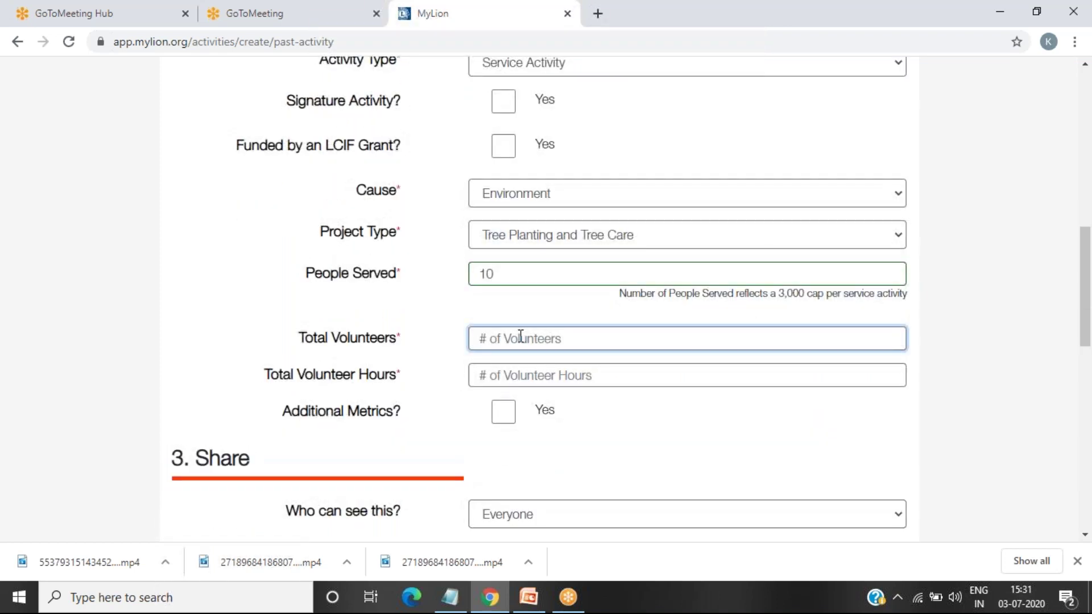
type("3")
left_click(518, 373)
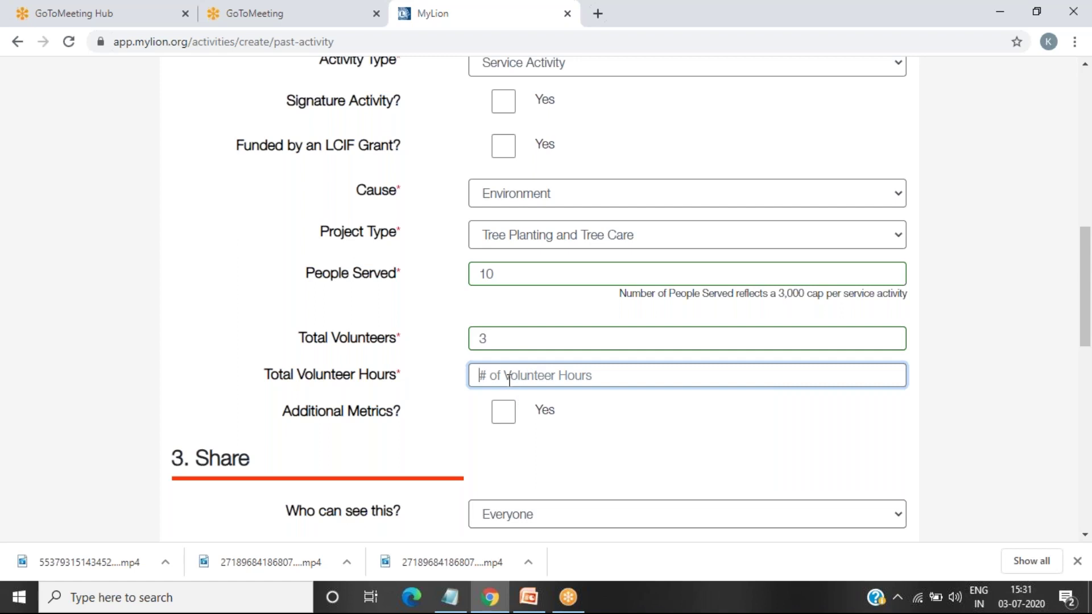
type("6")
Step: Review the audience options for who can see the activity, keeping it shared with Everyone
scroll(542, 378, "down", 3)
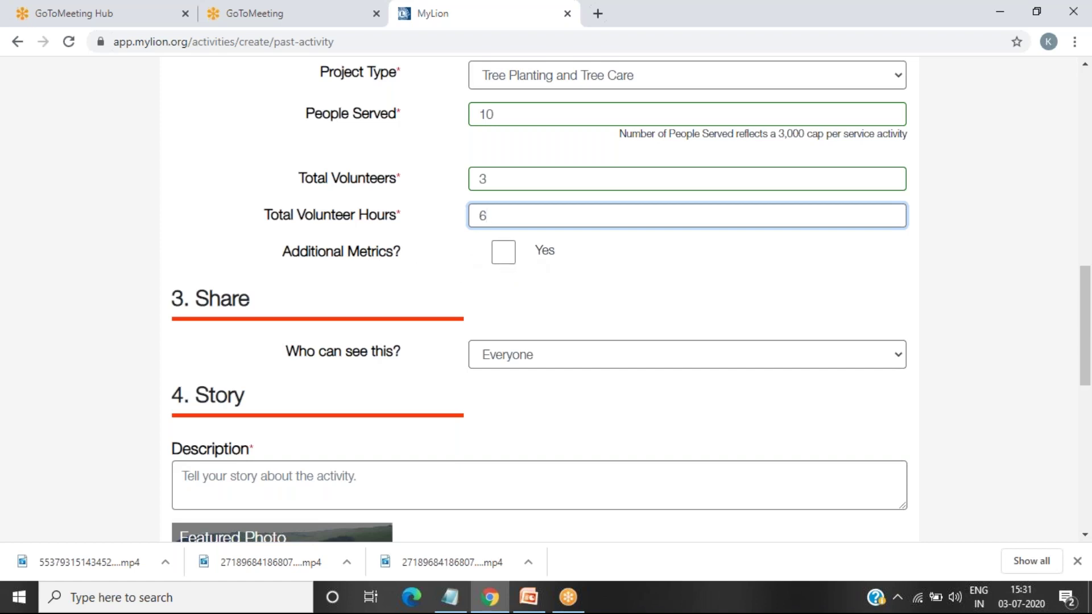
scroll(463, 285, "down", 3)
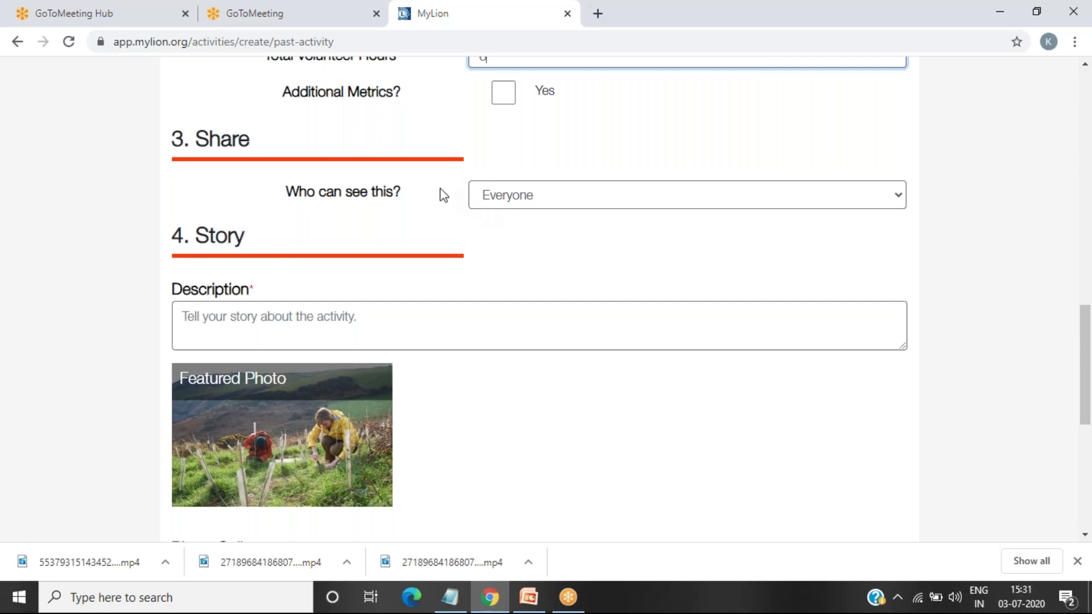
left_click(490, 195)
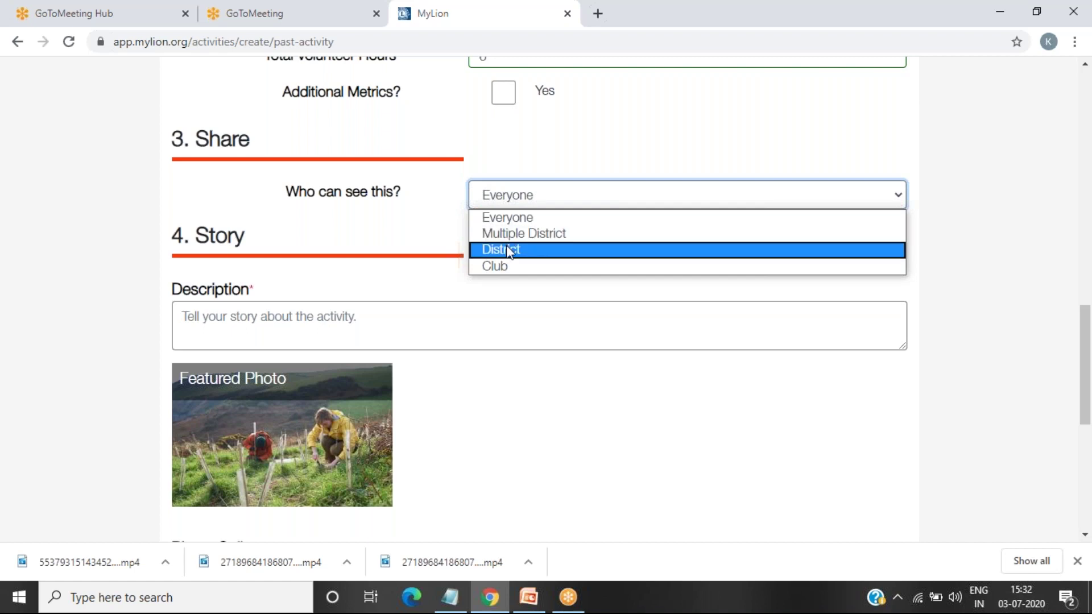
left_click(515, 196)
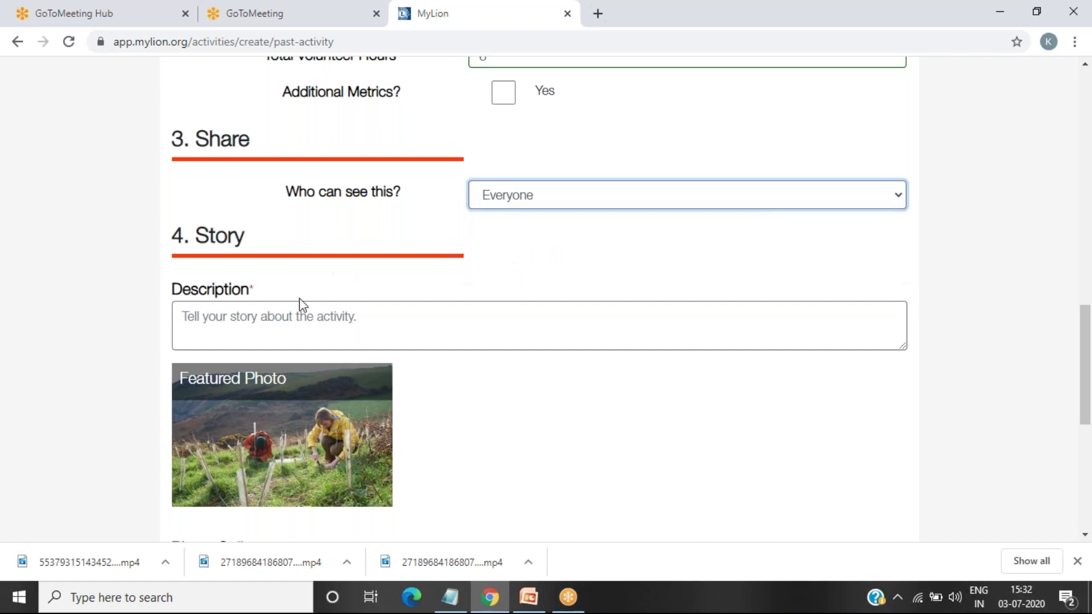
Step: Enter the activity's story description: "We have planted 10 saplings and given water to save our environment"
left_click(274, 320)
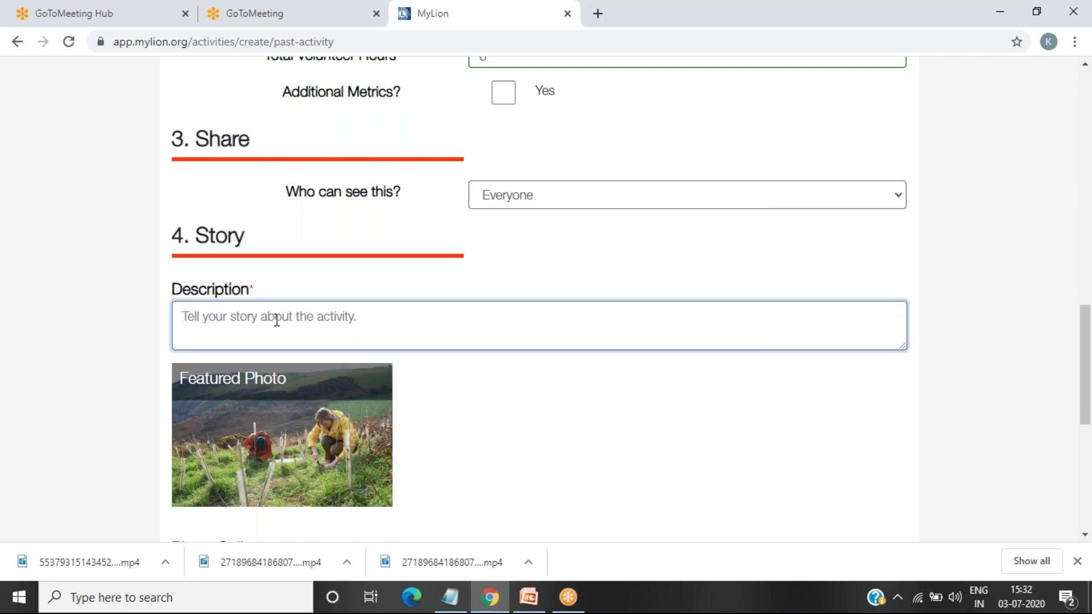
type("W")
key("BackSpace")
type("We a")
key("BackSpace")
type("have")
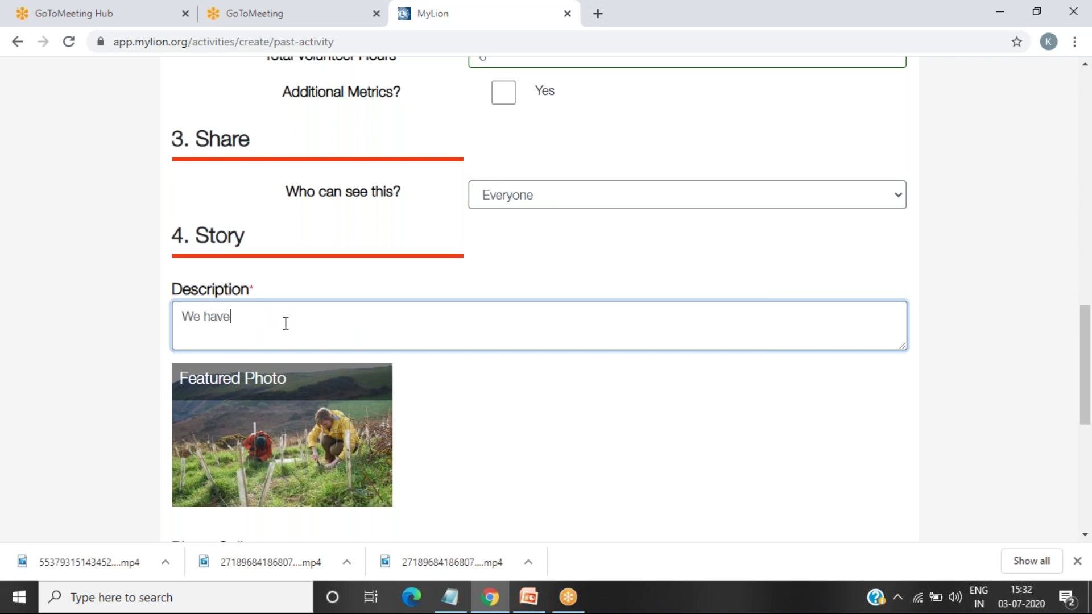
type(" planted tree")
type("s")
key("BackSpace")
key("BackSpace")
key("BackSpace")
key("BackSpace")
key("BackSpace")
key("BackSpace")
type("10sap")
key("BackSpace")
key("BackSpace")
key("BackSpace")
type("saplings and giv en")
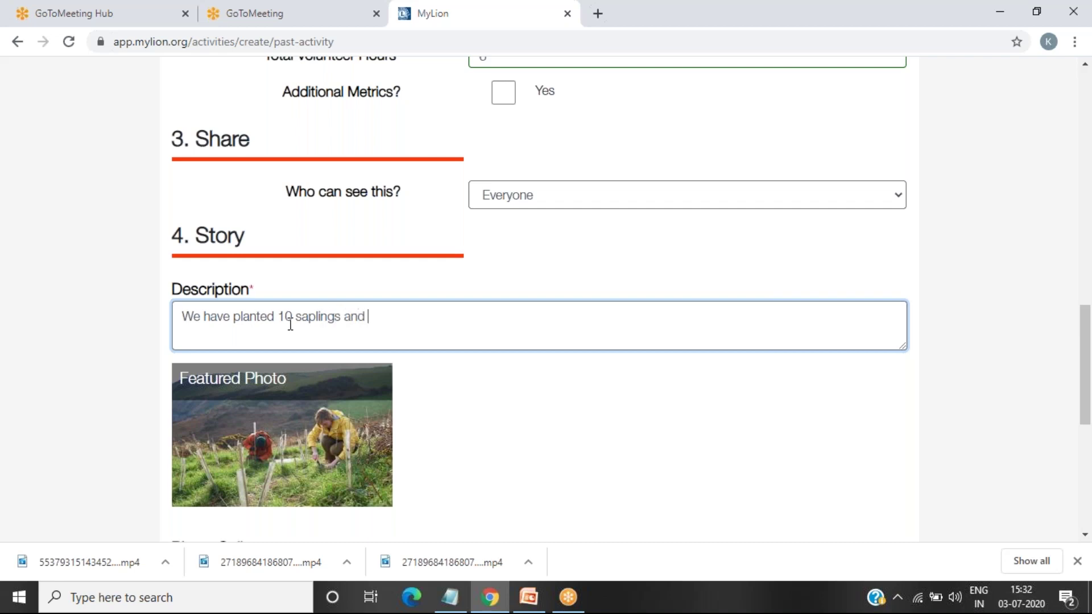
key("BackSpace")
key("BackSpace")
type("en water to save our environment")
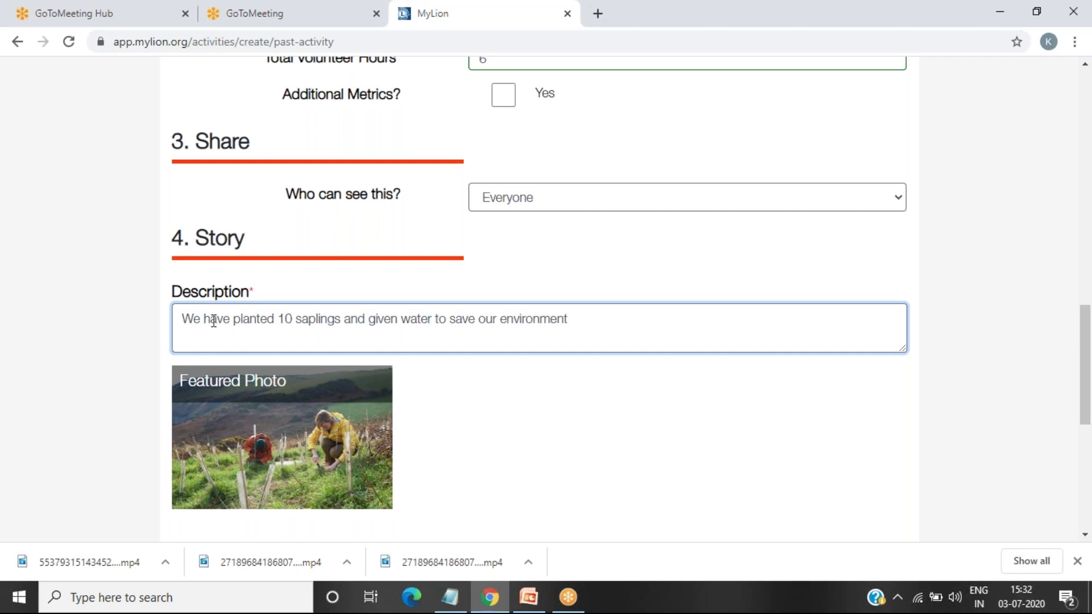
Step: Start uploading a featured photo for the activity and open the image file selection
scroll(210, 381, "down", 3)
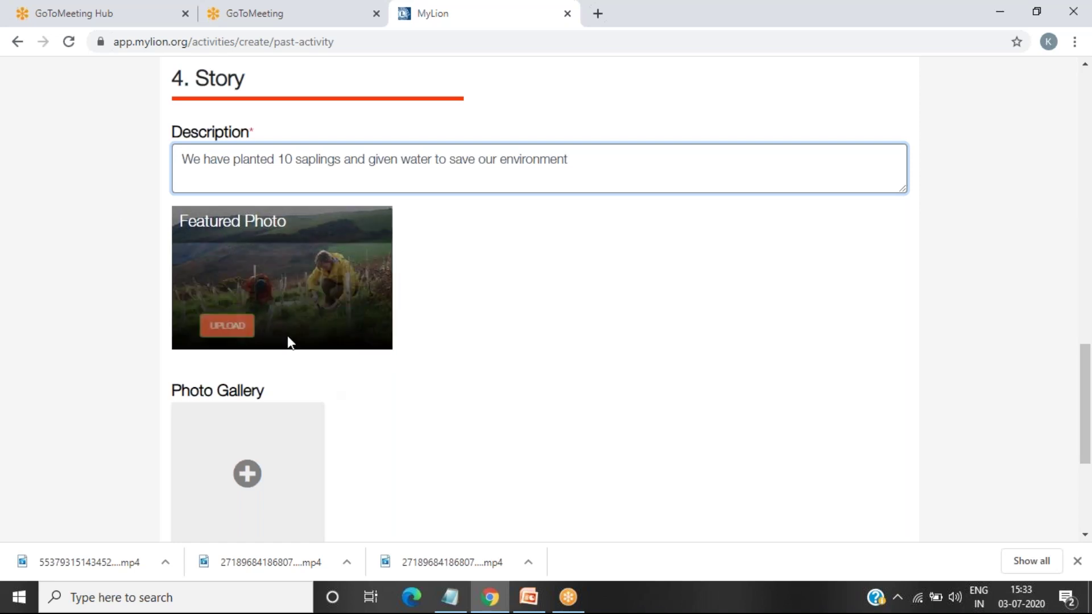
left_click(227, 326)
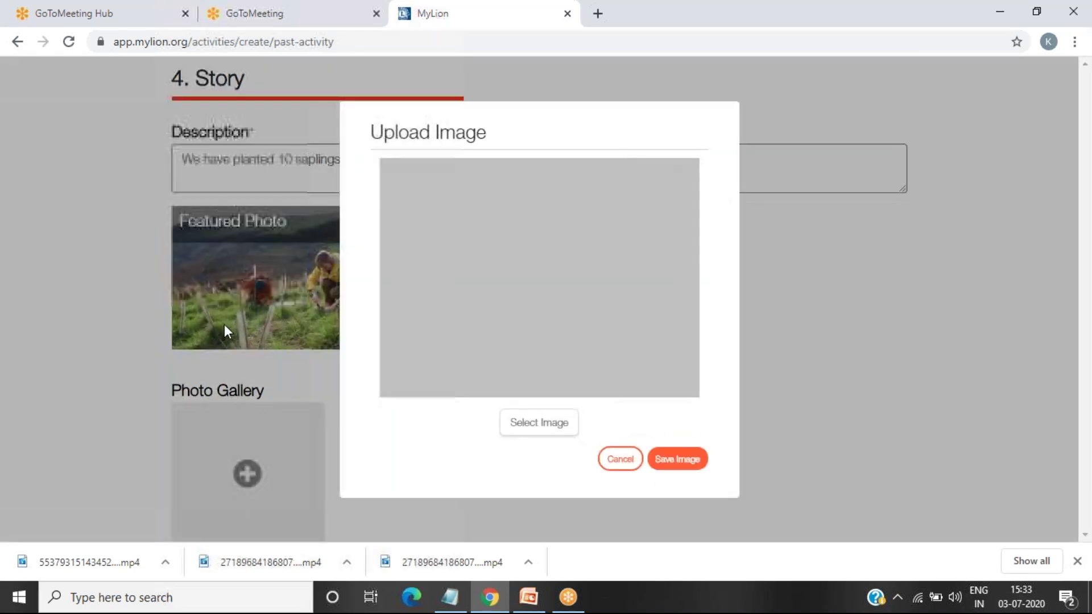
left_click(535, 430)
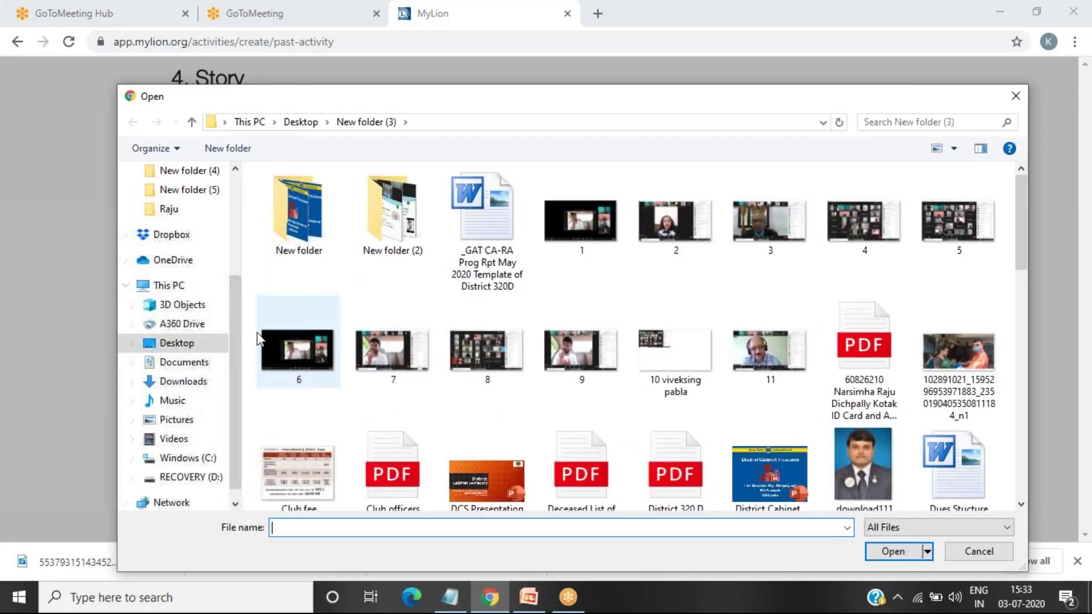
Step: Look through the files in New folder (3) on the Desktop for a suitable tree plantation photo
scroll(653, 366, "down", 1)
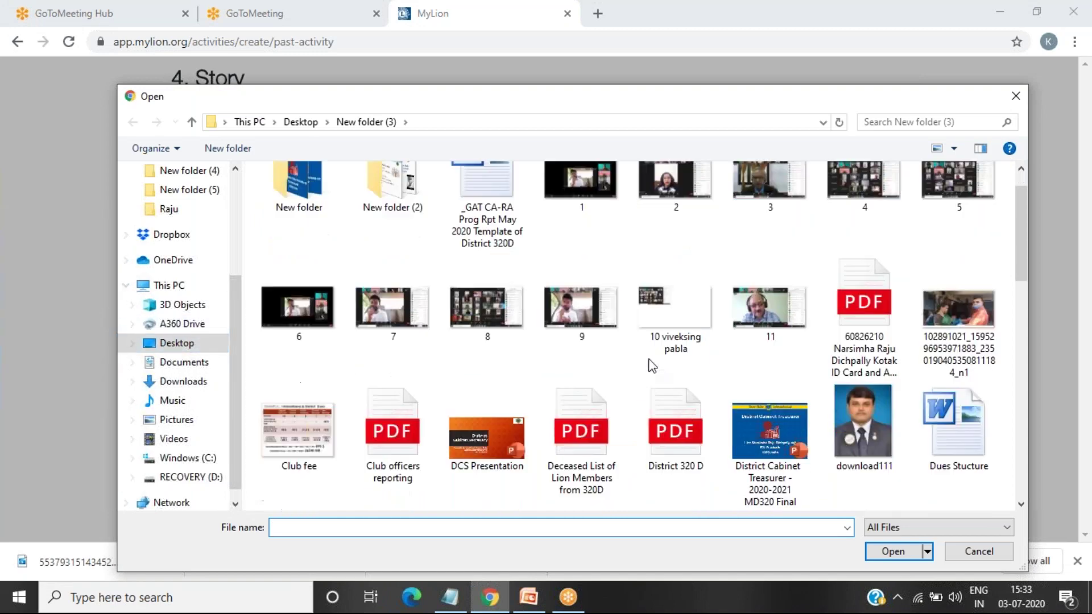
scroll(653, 366, "down", 10)
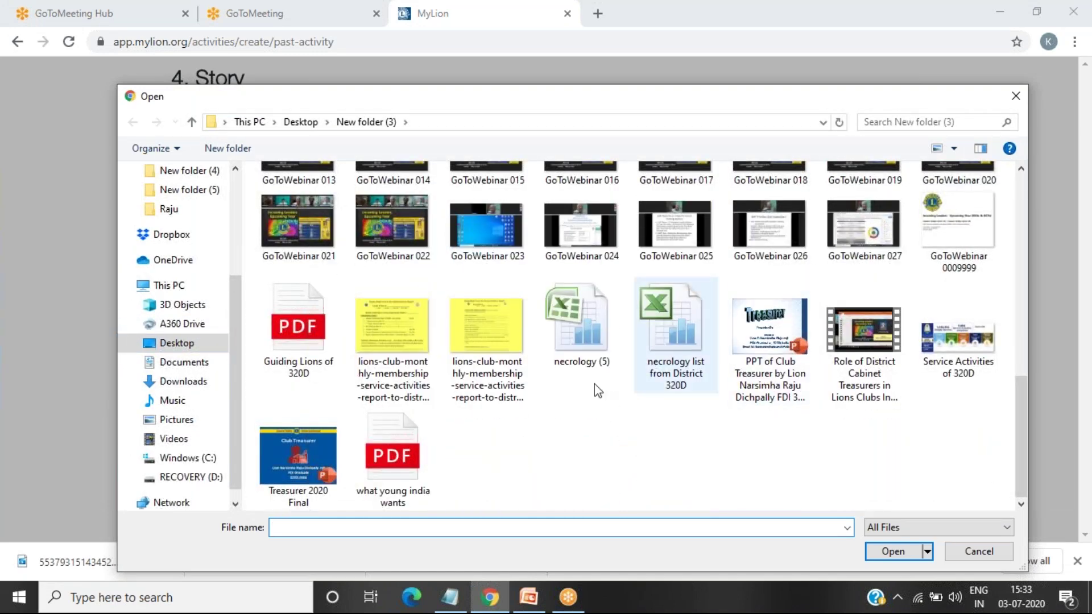
scroll(594, 391, "up", 3)
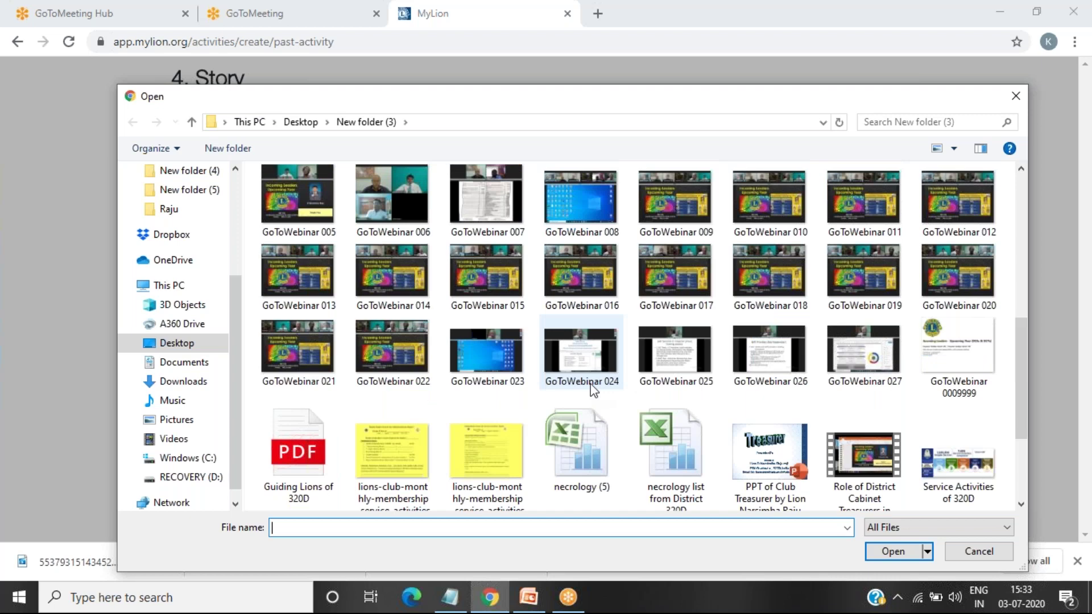
scroll(593, 391, "up", 6)
scroll(594, 390, "up", 6)
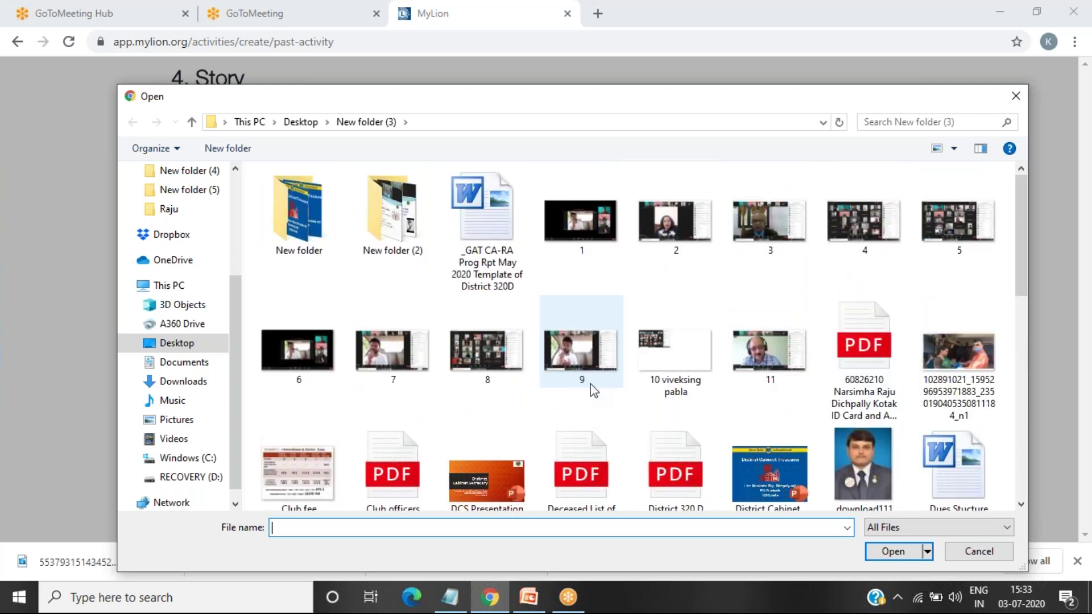
scroll(594, 390, "down", 15)
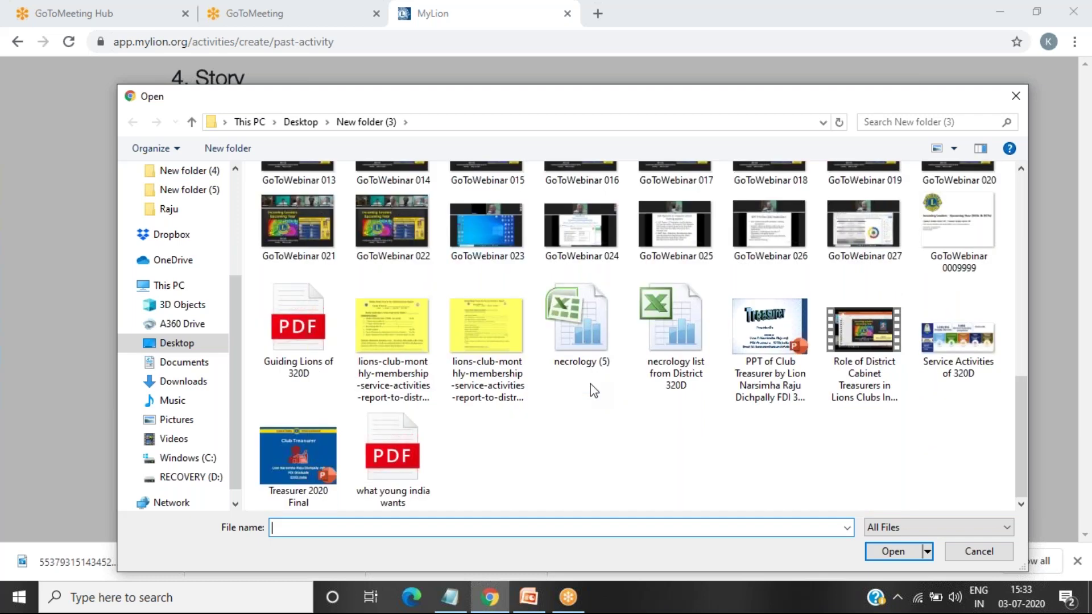
scroll(447, 441, "up", 3)
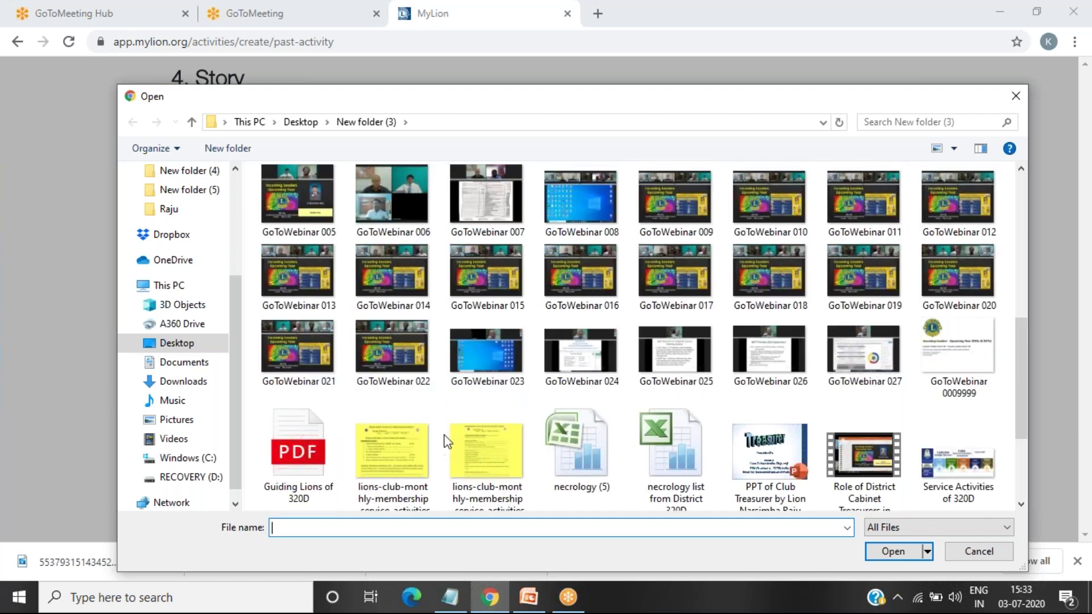
scroll(447, 441, "up", 9)
scroll(447, 437, "down", 3)
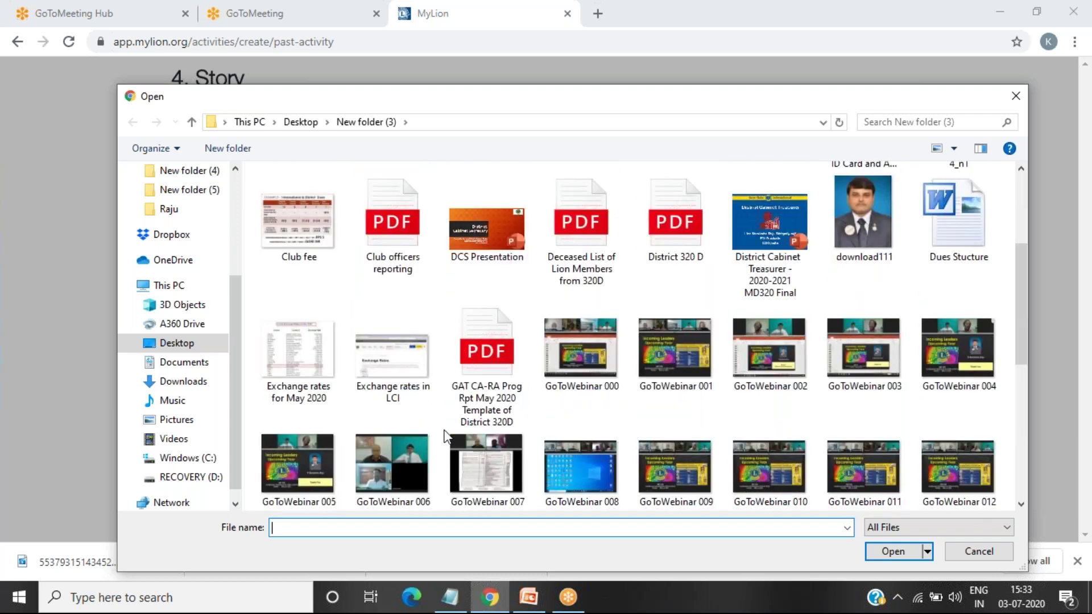
scroll(447, 438, "down", 12)
left_click(1075, 102)
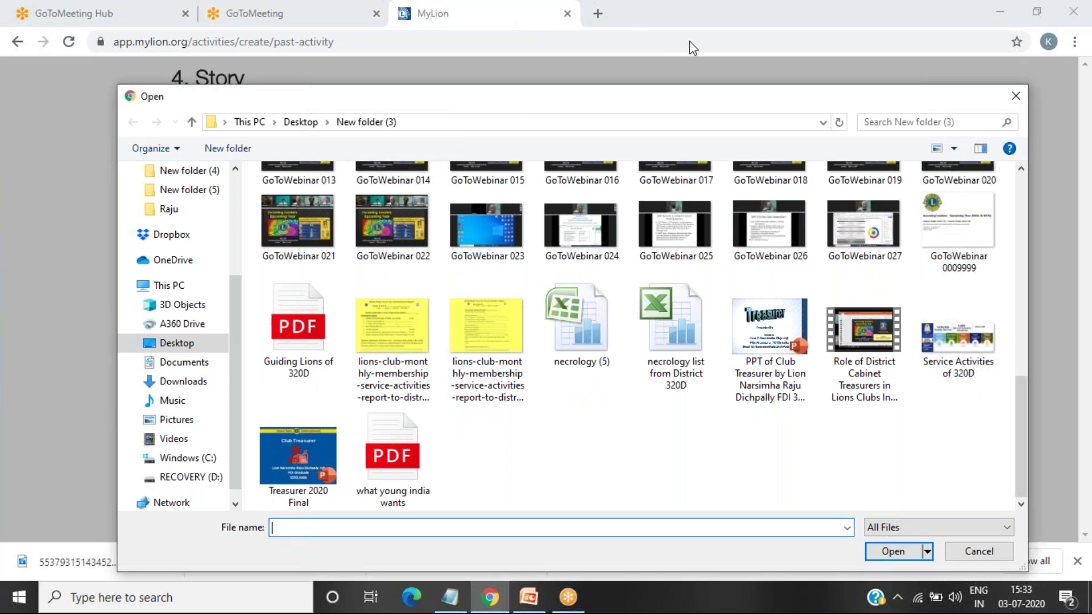
Step: Load WhatsApp Image 2020-07-03 at 12.57.39 PM from Downloads, shift its crop area slightly upward and save it as the featured photo
left_click(180, 393)
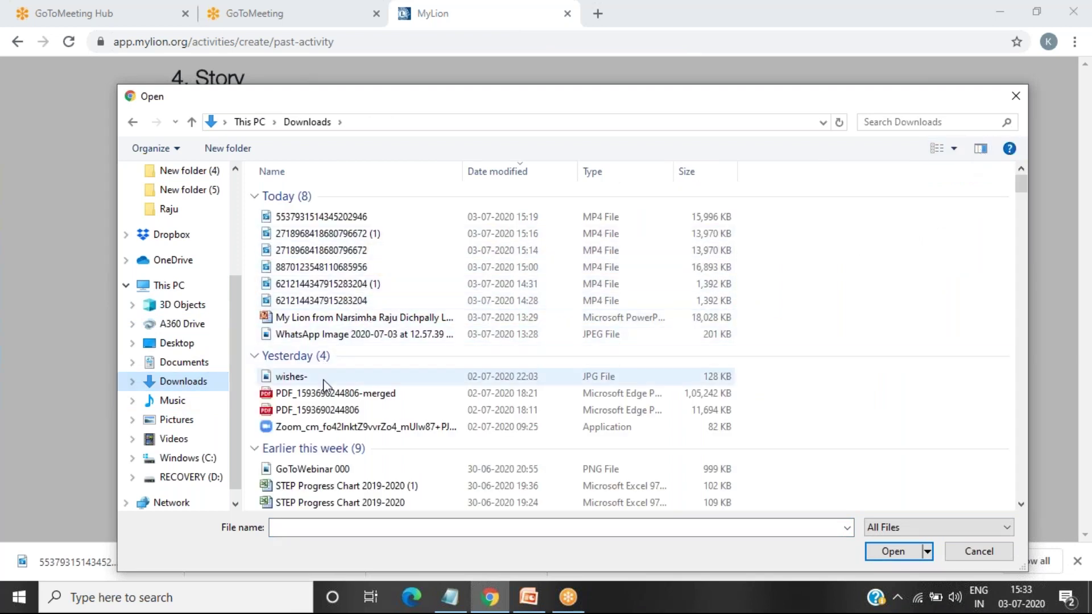
left_click(326, 337)
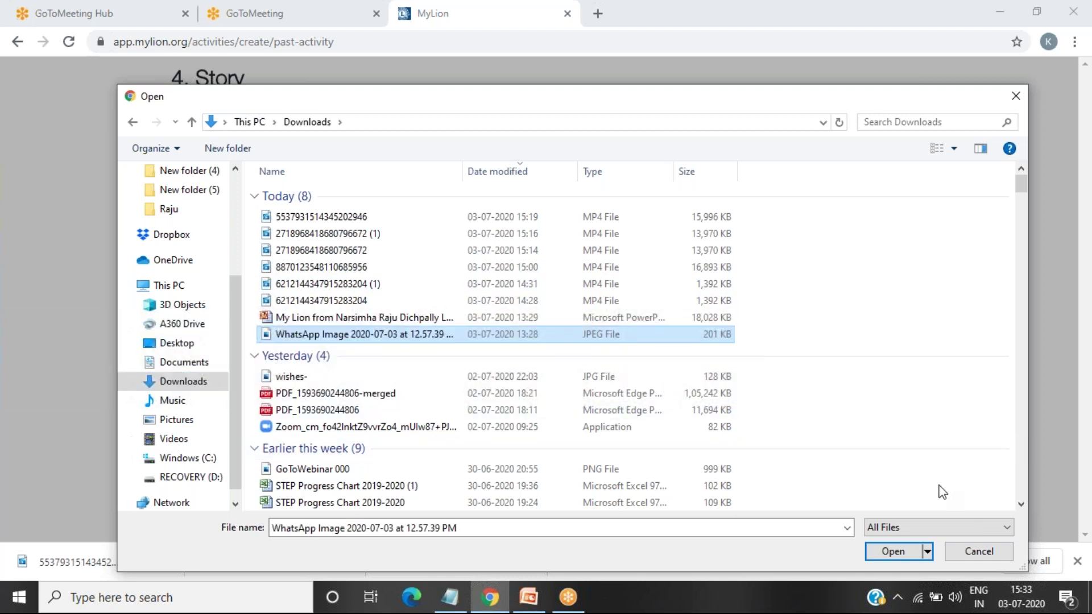
left_click(896, 554)
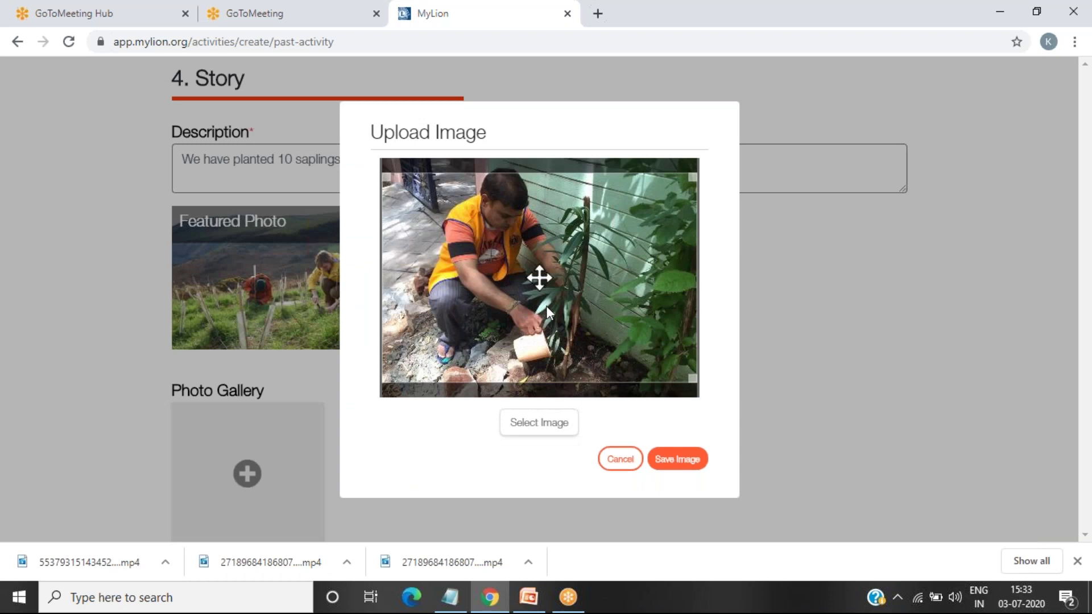
left_click_drag(538, 276, 538, 270)
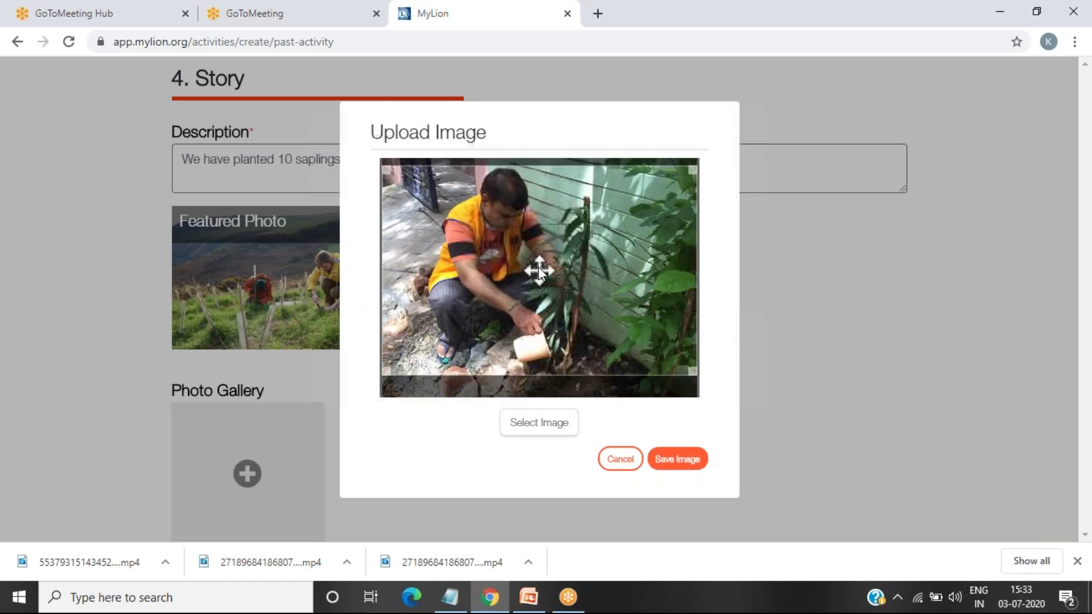
left_click(688, 465)
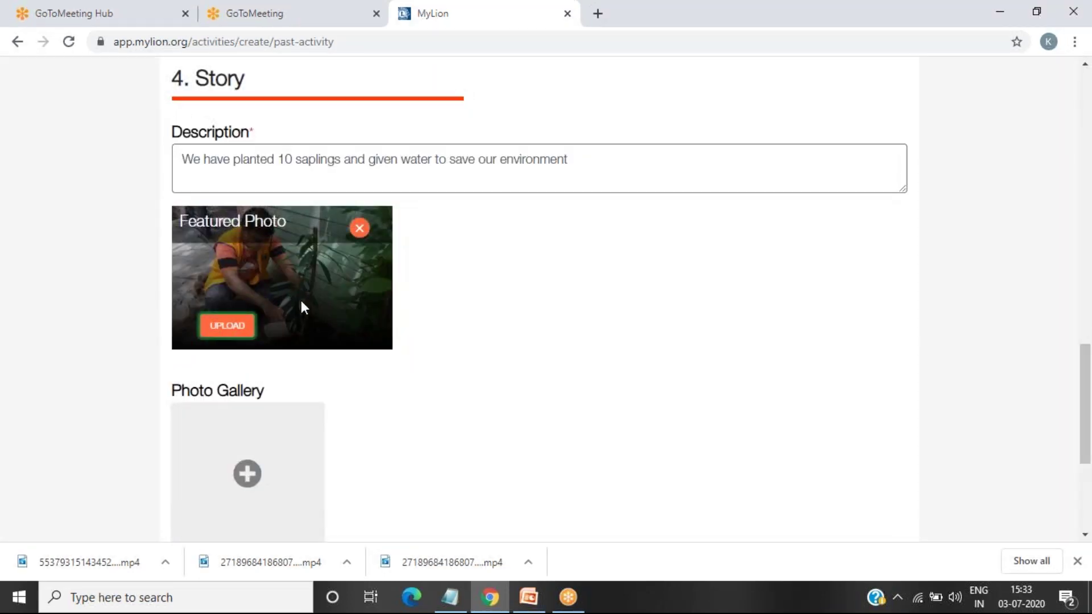
Step: Submit the completed past activity as reported and acknowledge the submission message
scroll(569, 398, "down", 3)
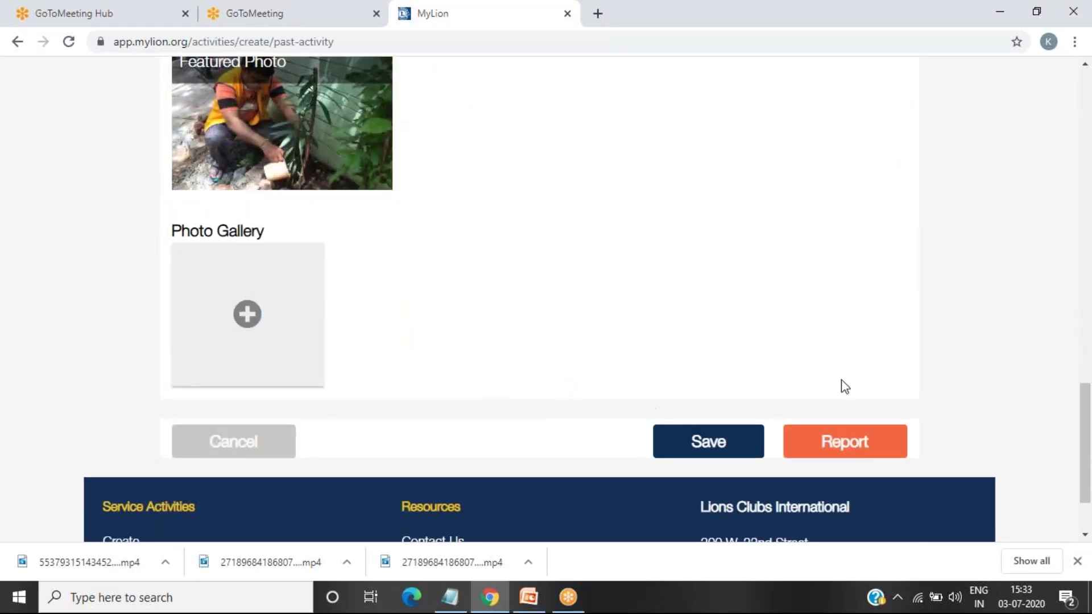
left_click(857, 443)
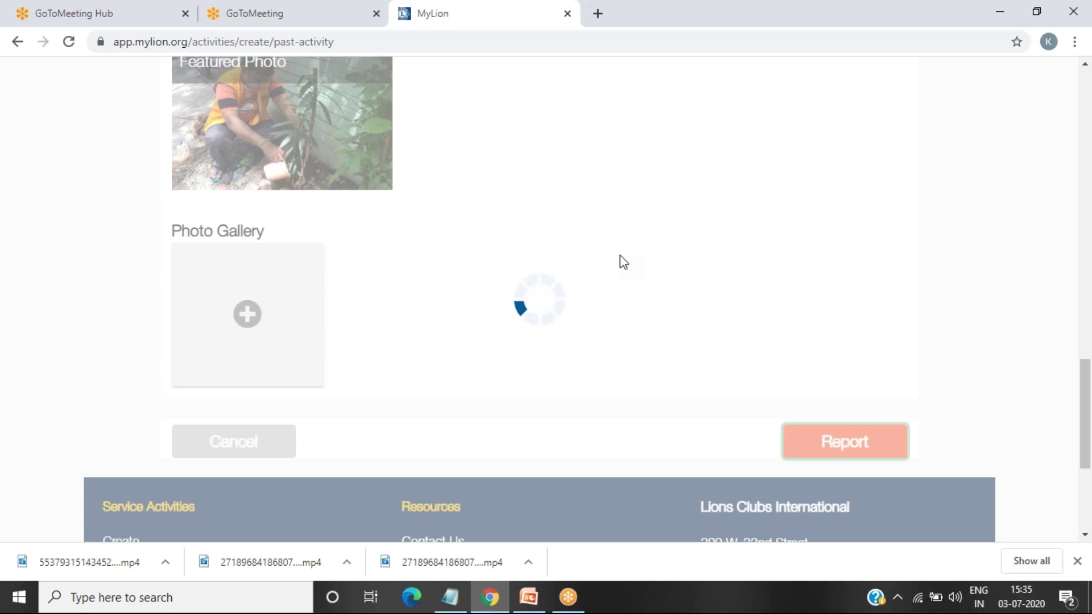
scroll(651, 222, "up", 6)
scroll(651, 222, "up", 10)
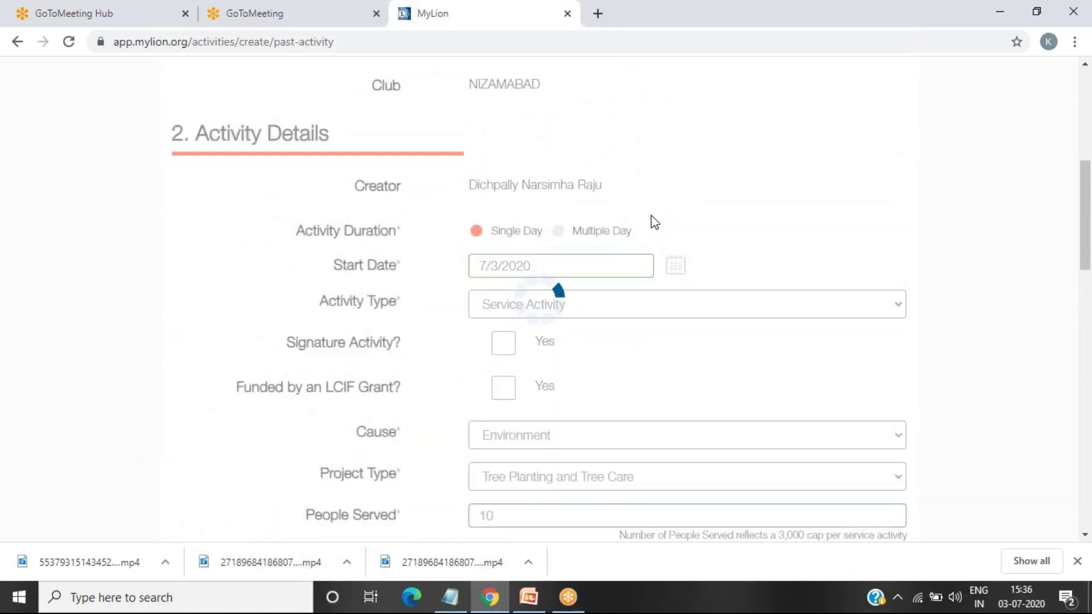
scroll(654, 222, "down", 1)
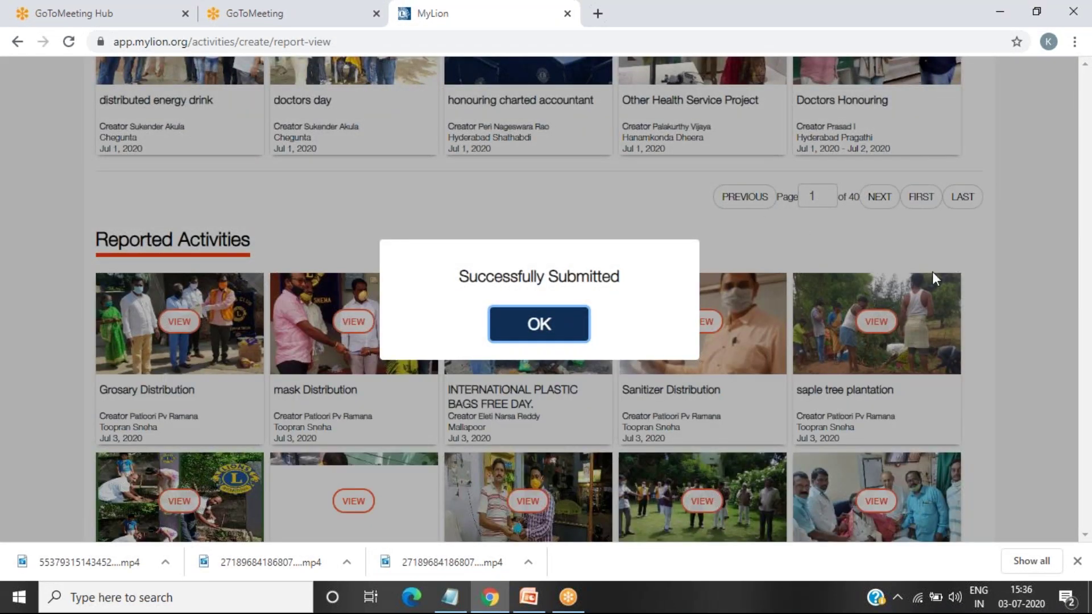
left_click(563, 324)
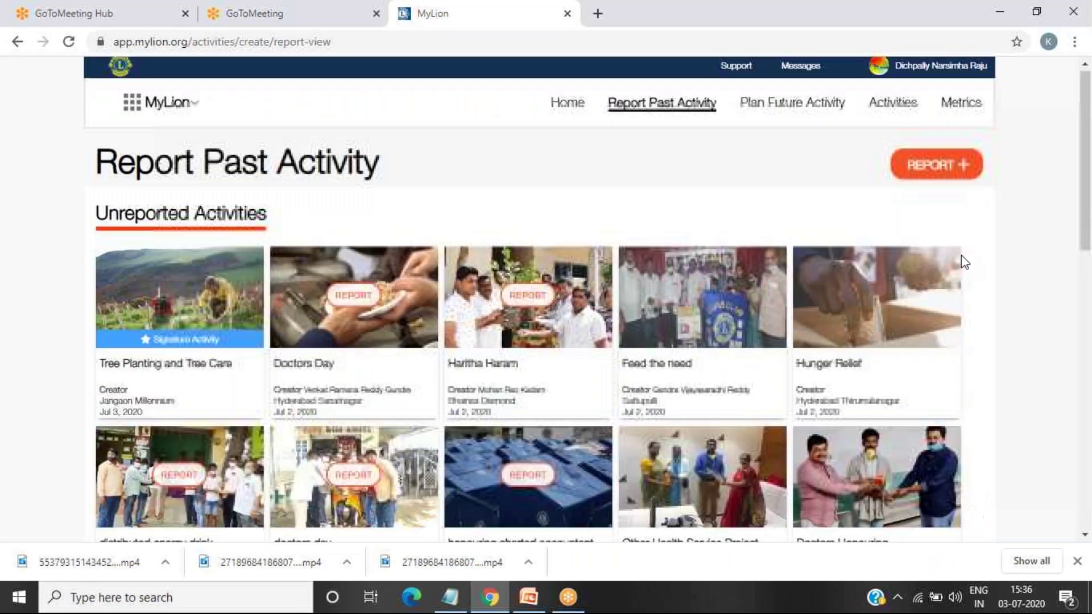
Step: Try to list the Nizamabad club's past activities on the Activities page
left_click(895, 106)
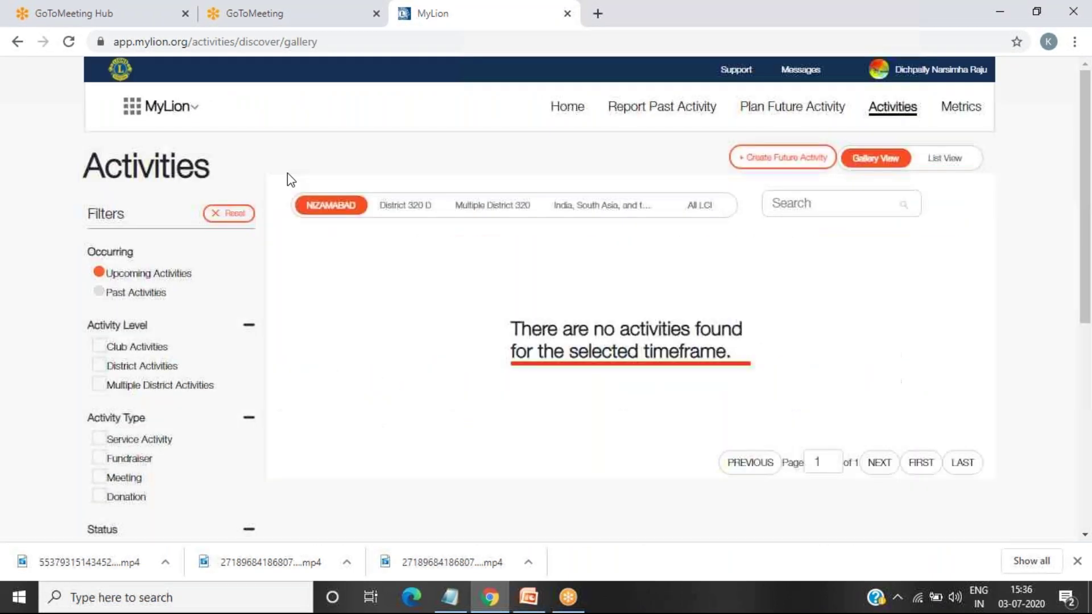
left_click(103, 293)
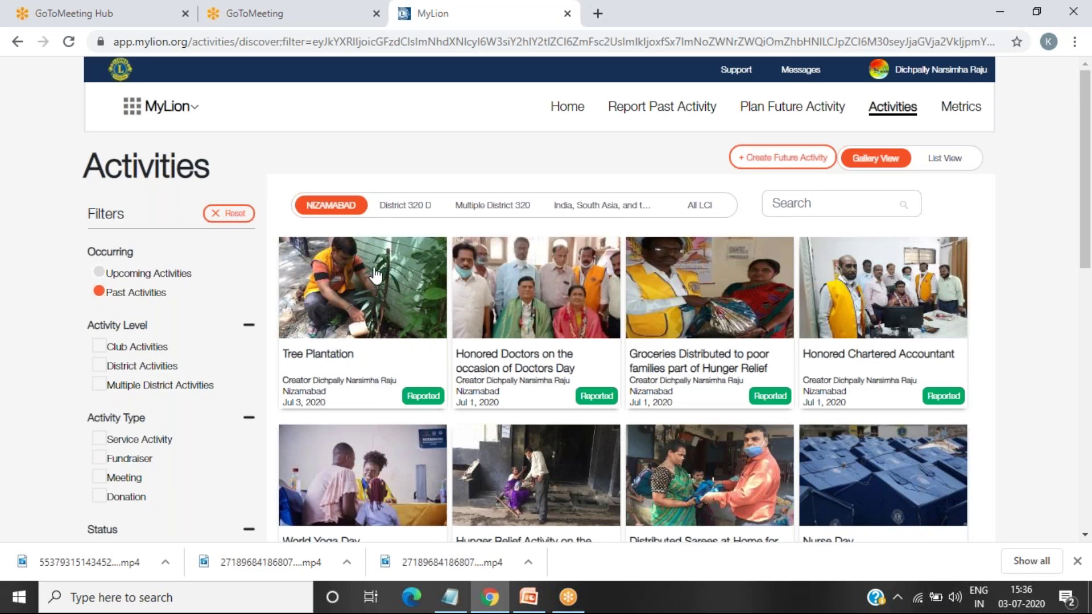
left_click(329, 212)
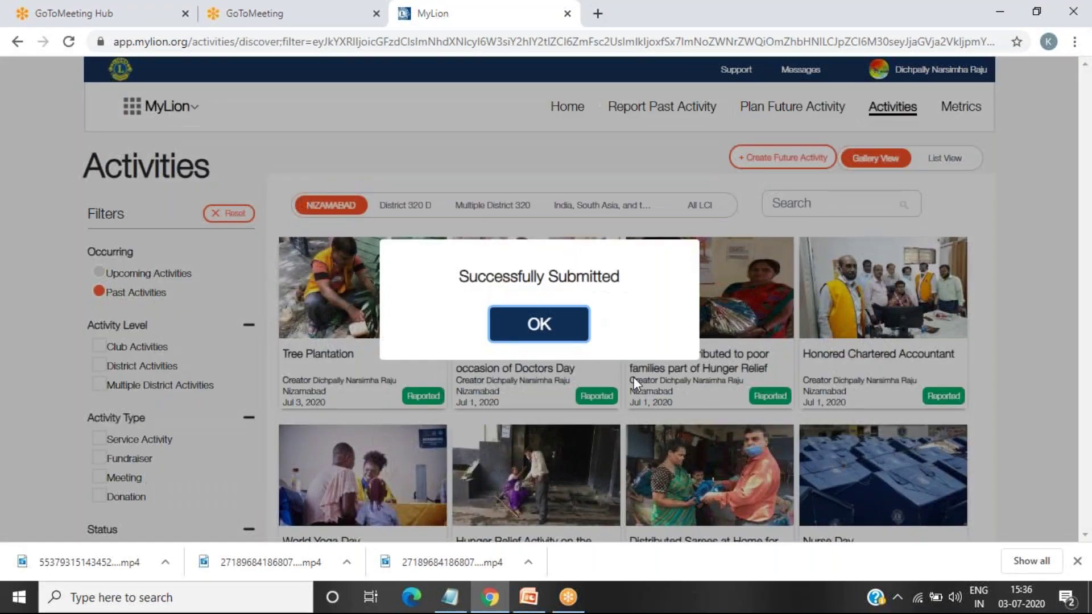
left_click(512, 325)
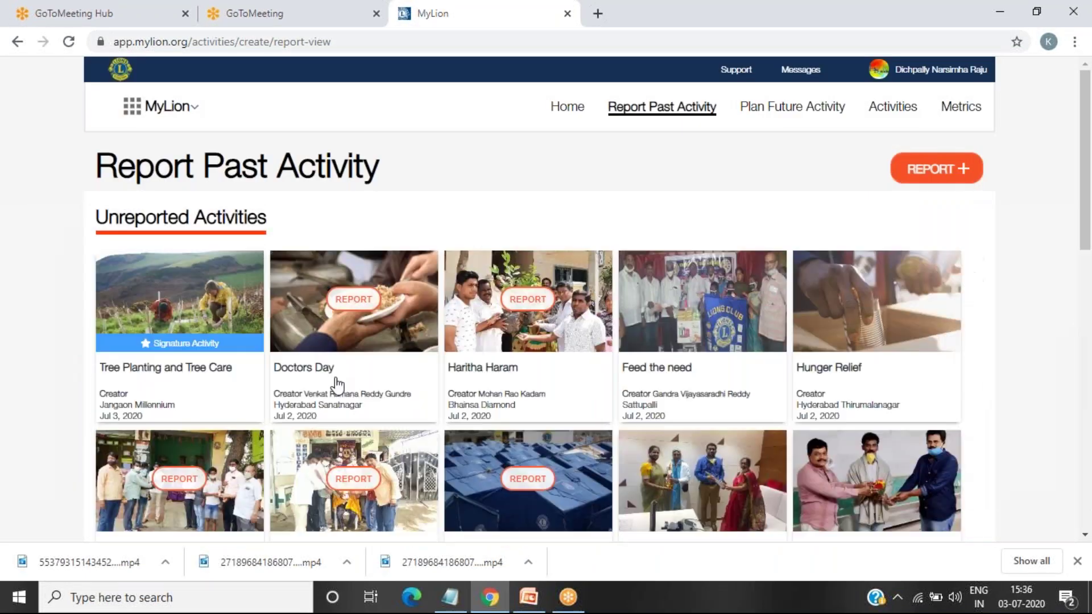
Step: Dismiss the repeated submission message, reopen the Activities page and filter it to Past Activities
left_click(893, 109)
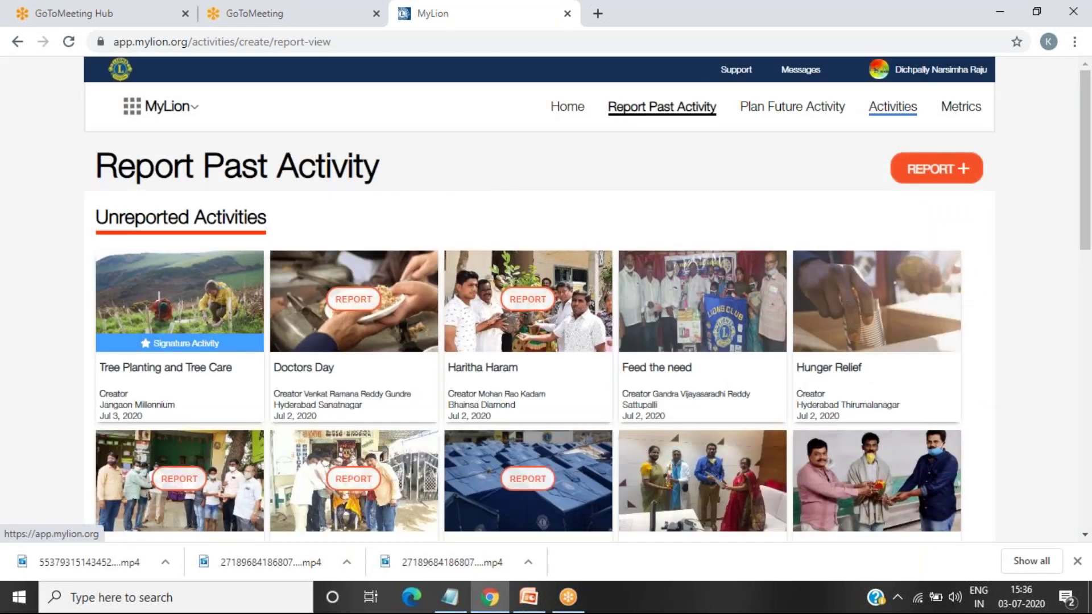
left_click(879, 107)
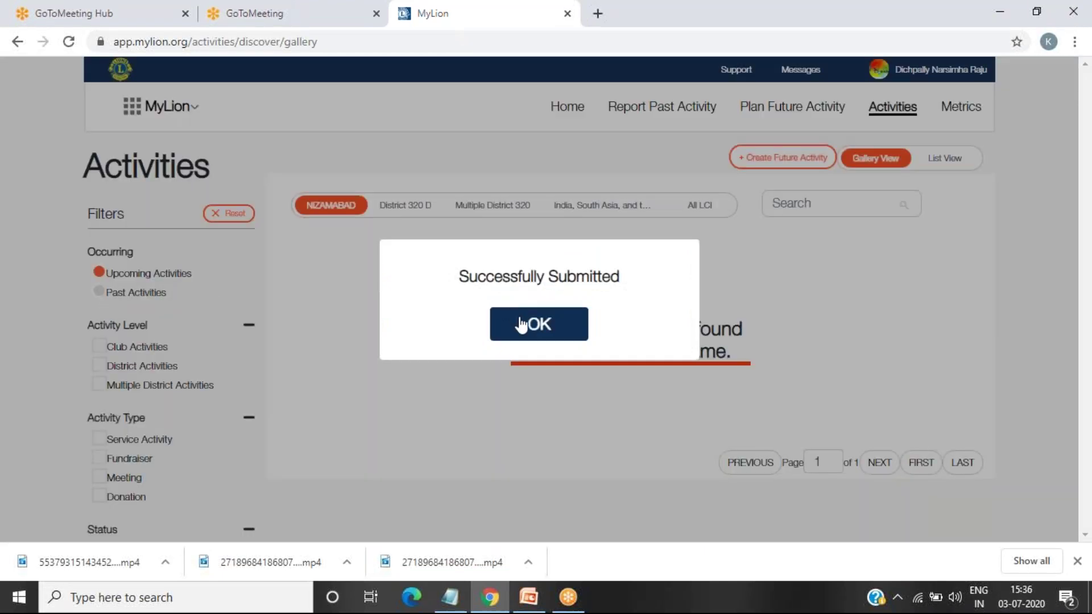
left_click(521, 325)
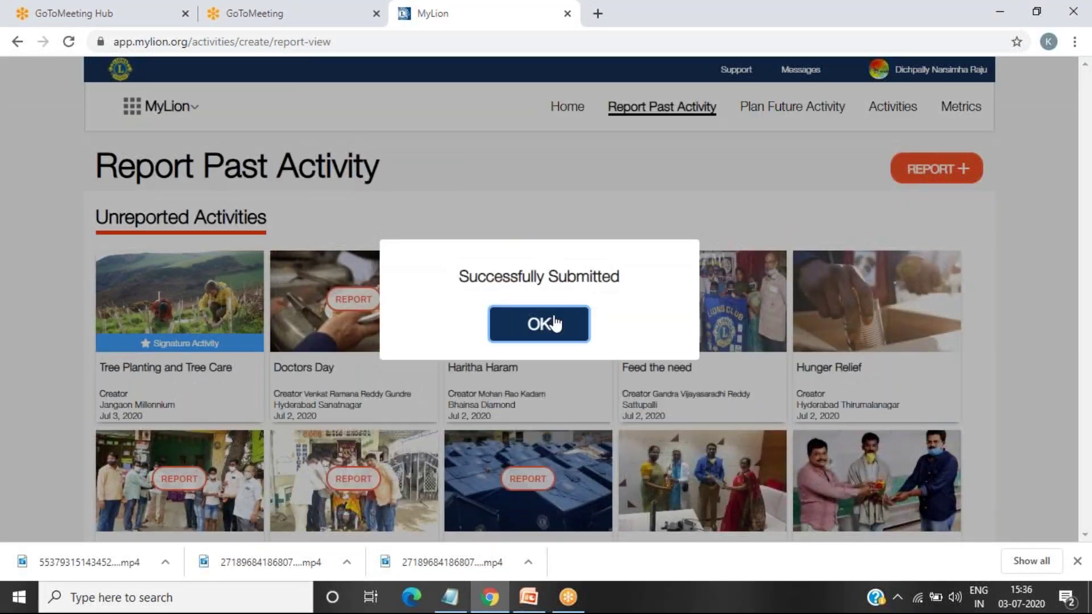
left_click(554, 324)
left_click(890, 108)
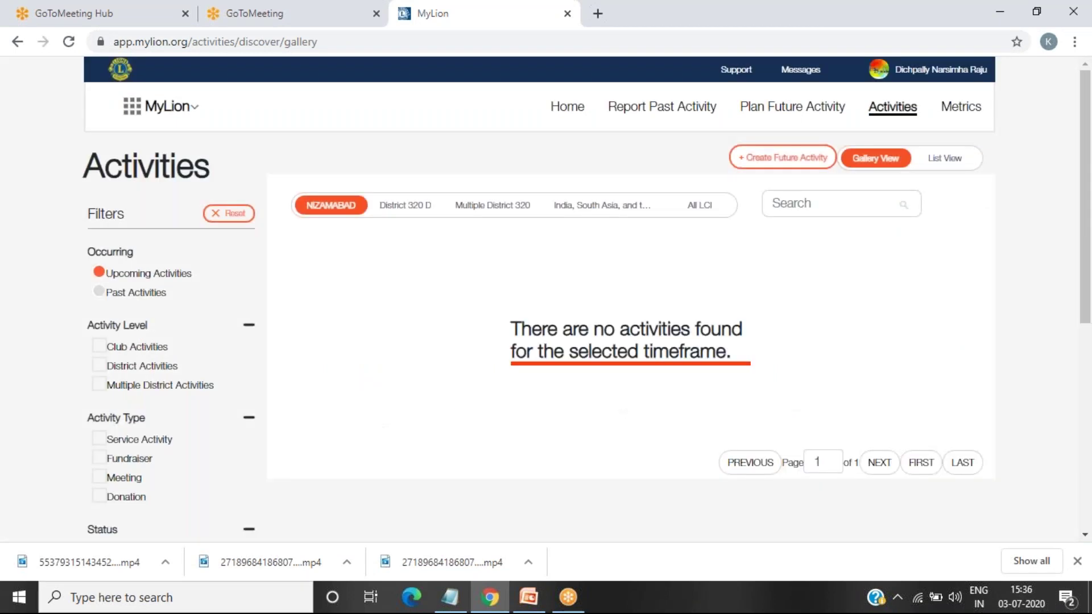
left_click(105, 296)
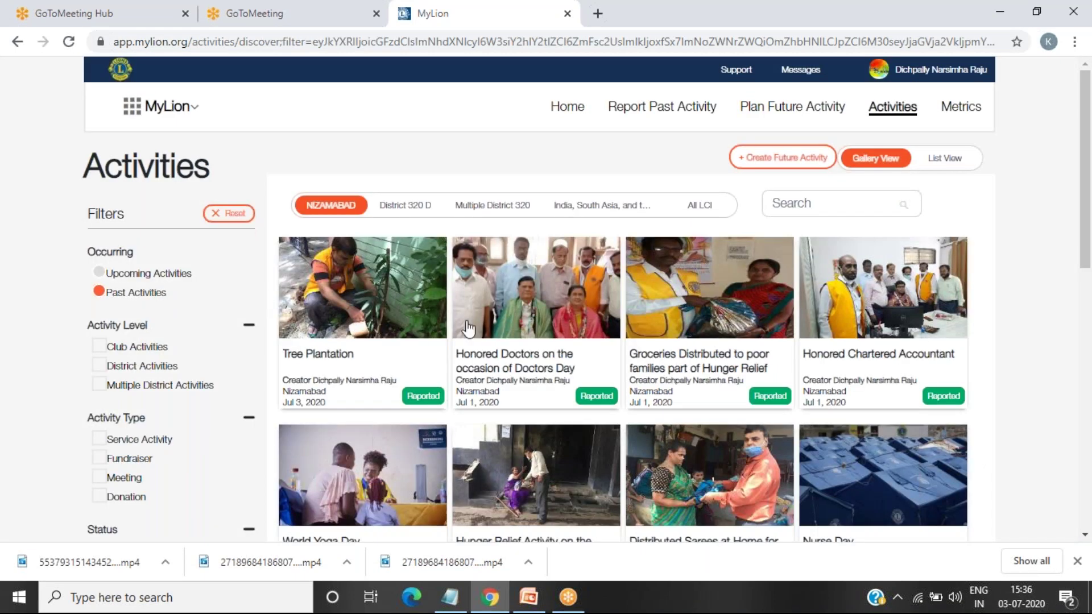
Step: Check the Tree Plantation entry among the past activities of District 320 D and of the Nizamabad club
left_click(405, 205)
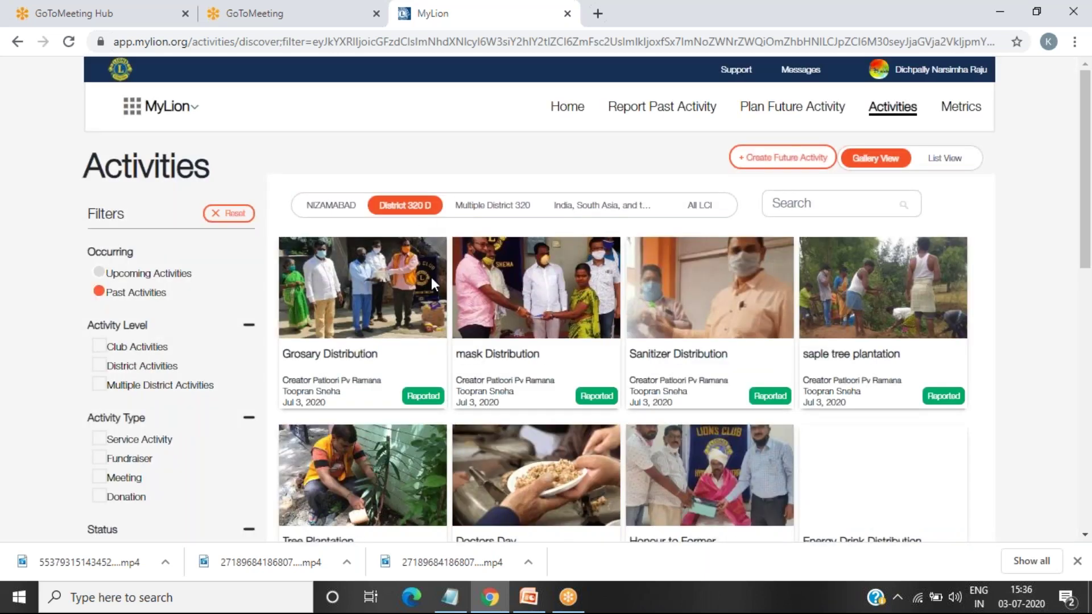
scroll(444, 342, "down", 3)
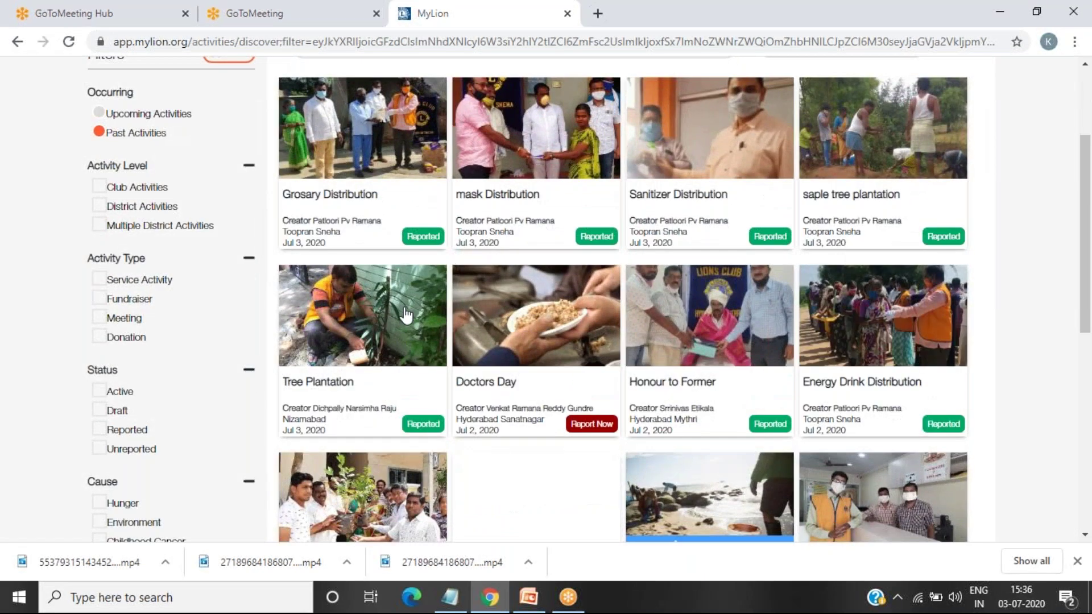
scroll(405, 314, "up", 3)
left_click(343, 210)
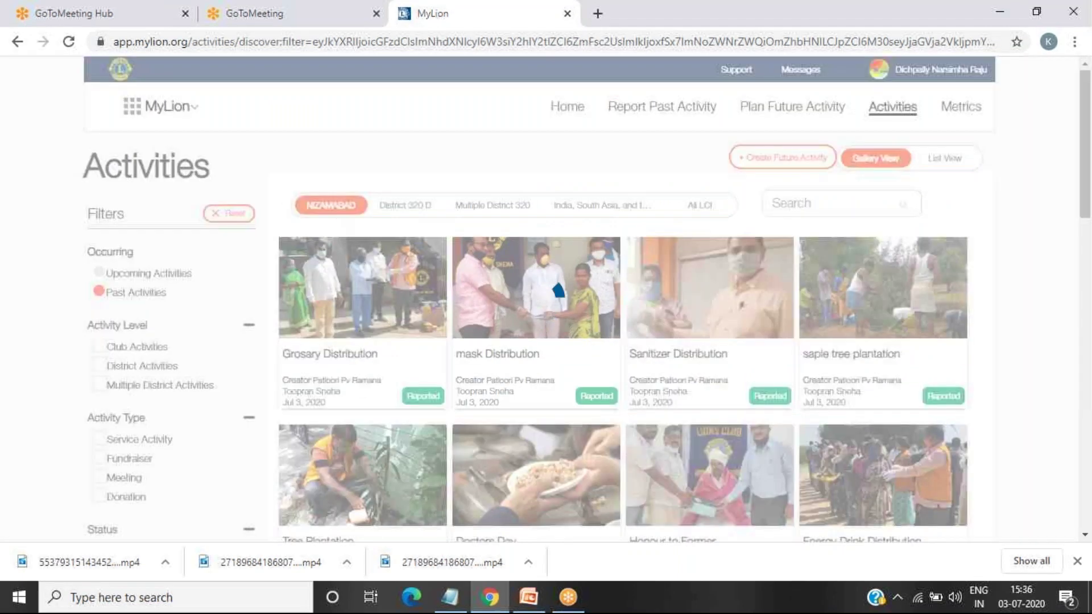
scroll(415, 370, "down", 3)
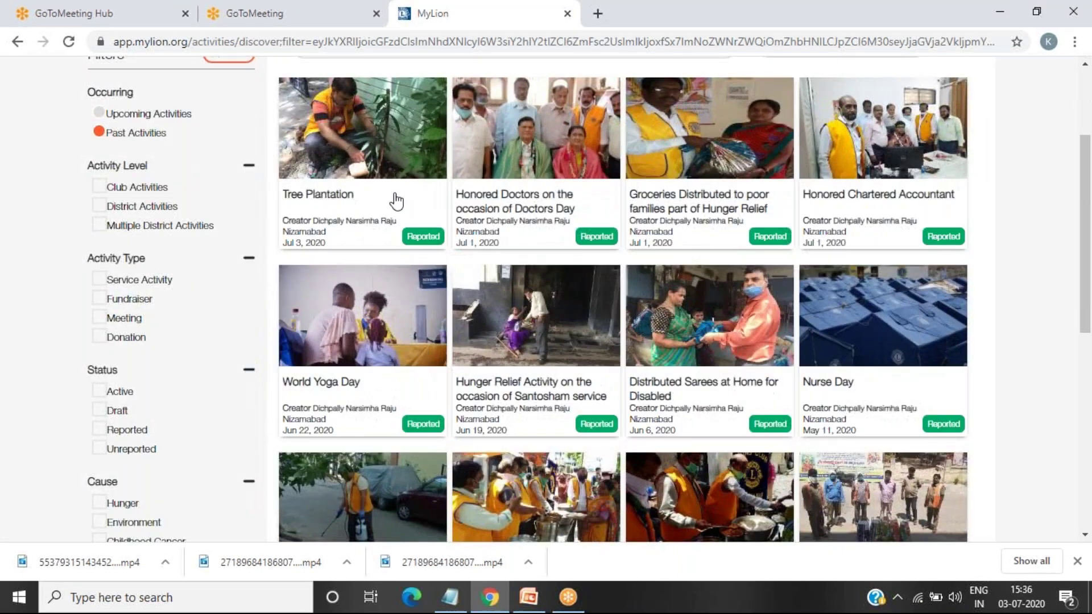
scroll(396, 200, "up", 3)
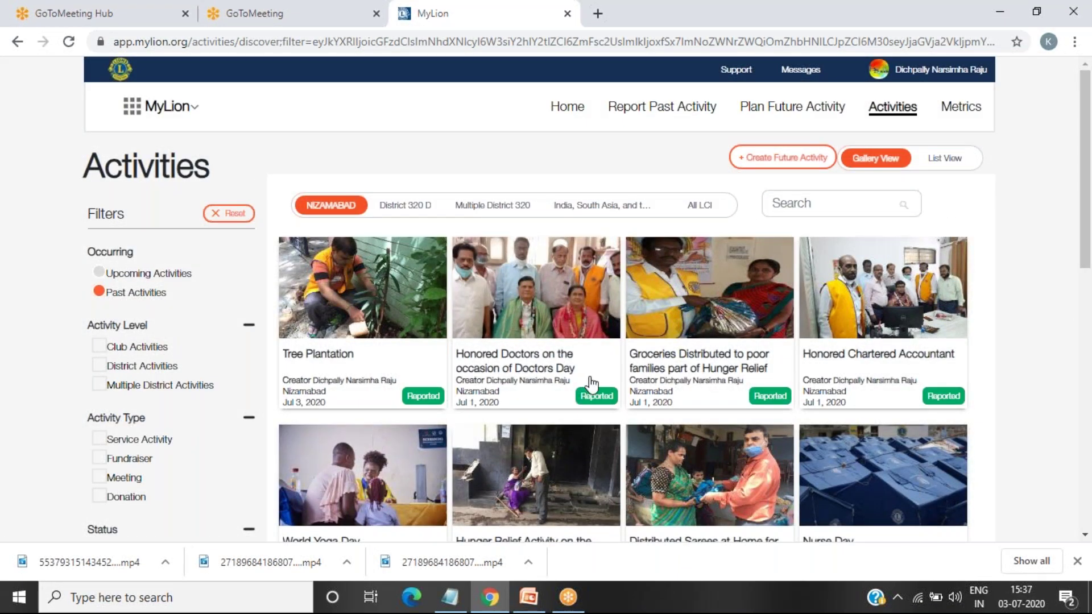